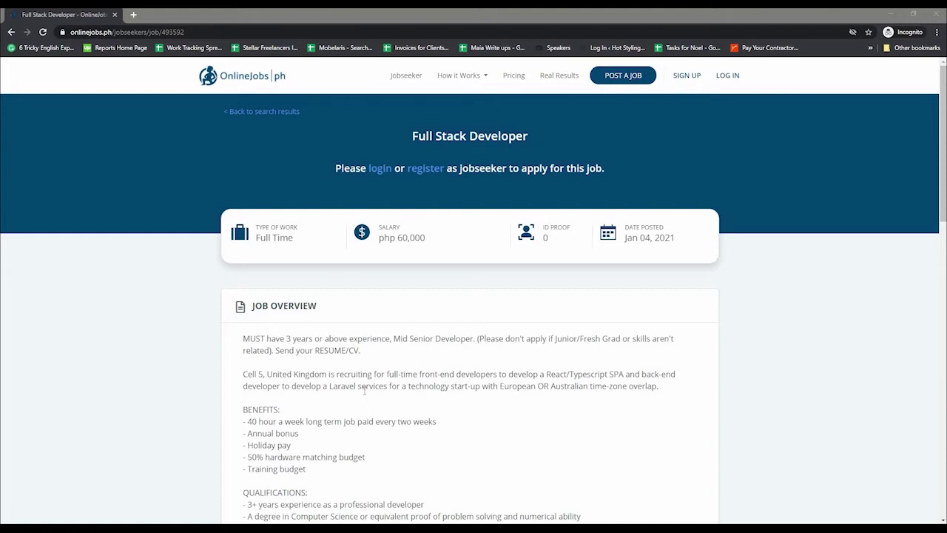
{"action": "left_click", "coordinate": [683, 77]}
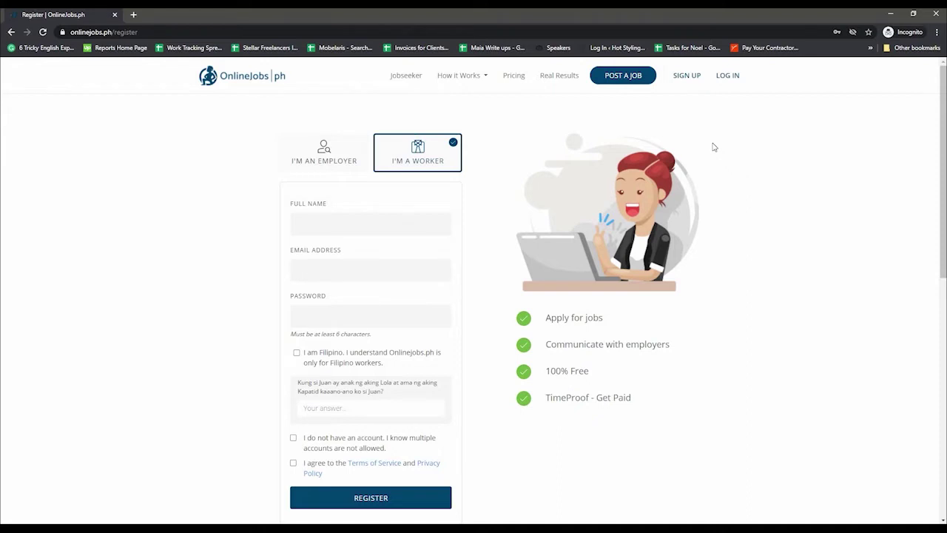
{"action": "left_click", "coordinate": [324, 227]}
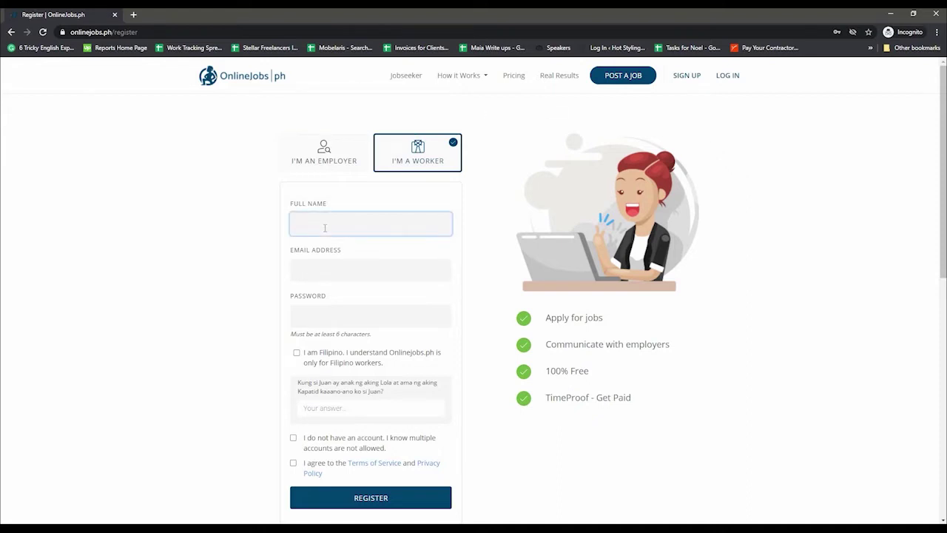
{"action": "key", "text": "Tab"}
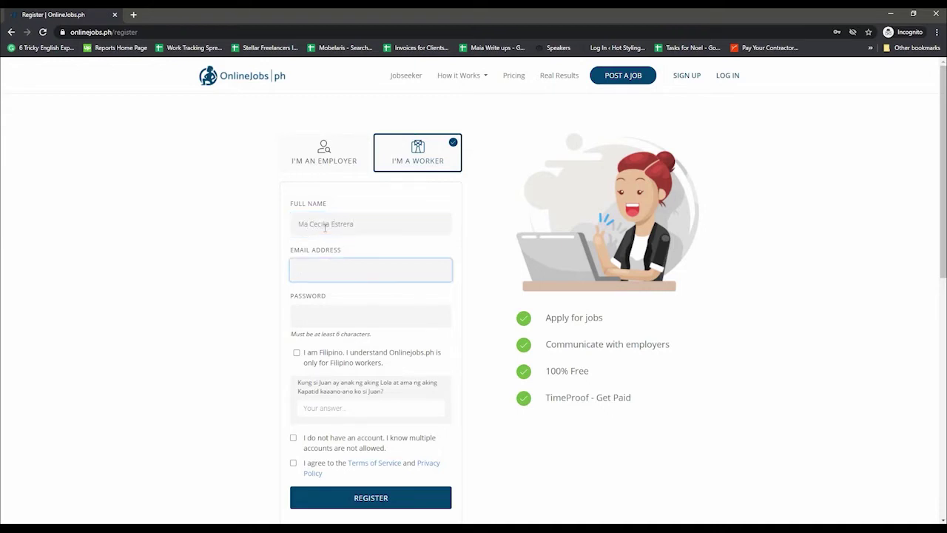
{"action": "key", "text": "Tab"}
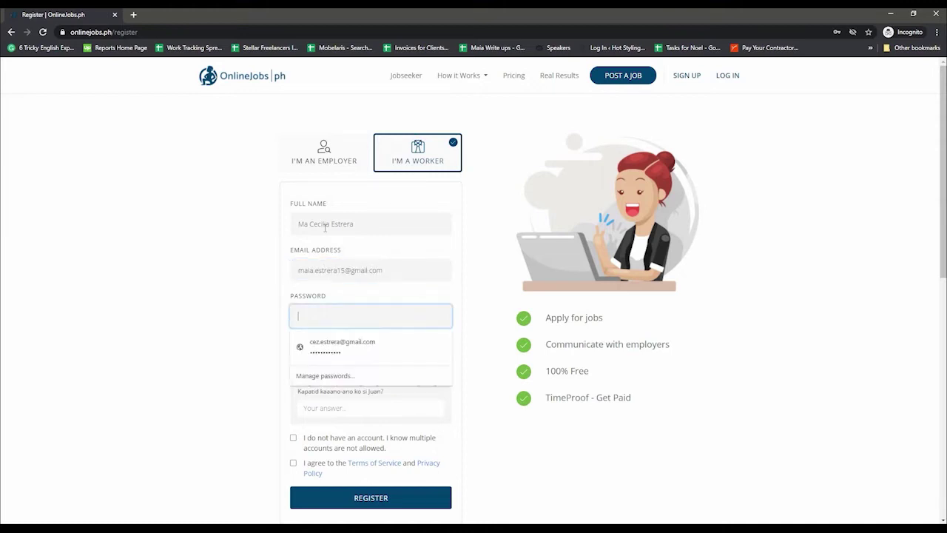
{"action": "left_click", "coordinate": [358, 347]}
{"action": "left_click", "coordinate": [297, 353]}
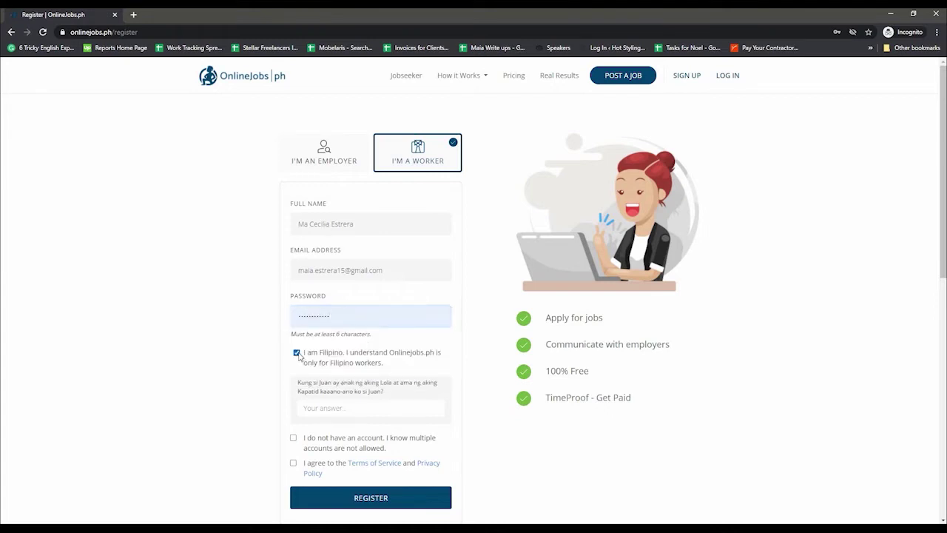
{"action": "left_click", "coordinate": [363, 408]}
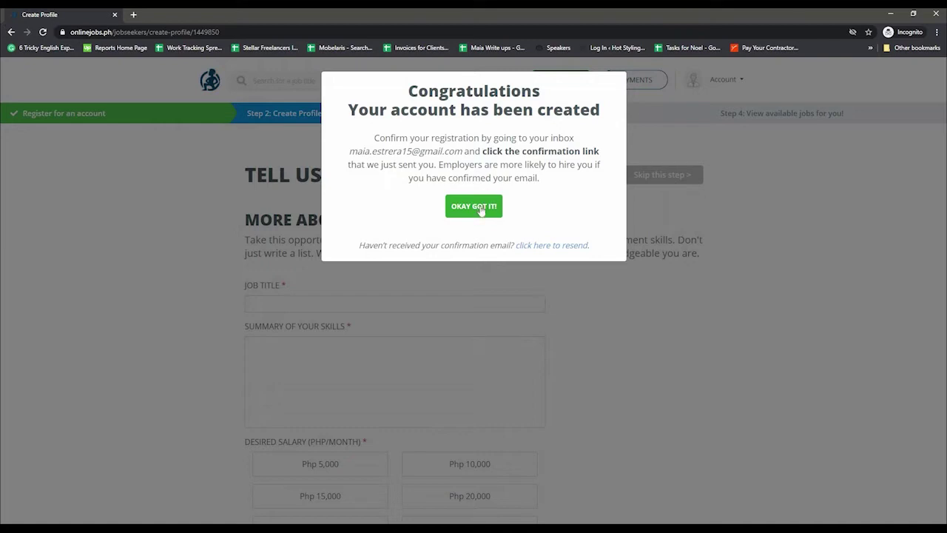
Step: Dismiss the account-created notice and set the job title to Virtual Assistant
{"action": "left_click", "coordinate": [481, 210]}
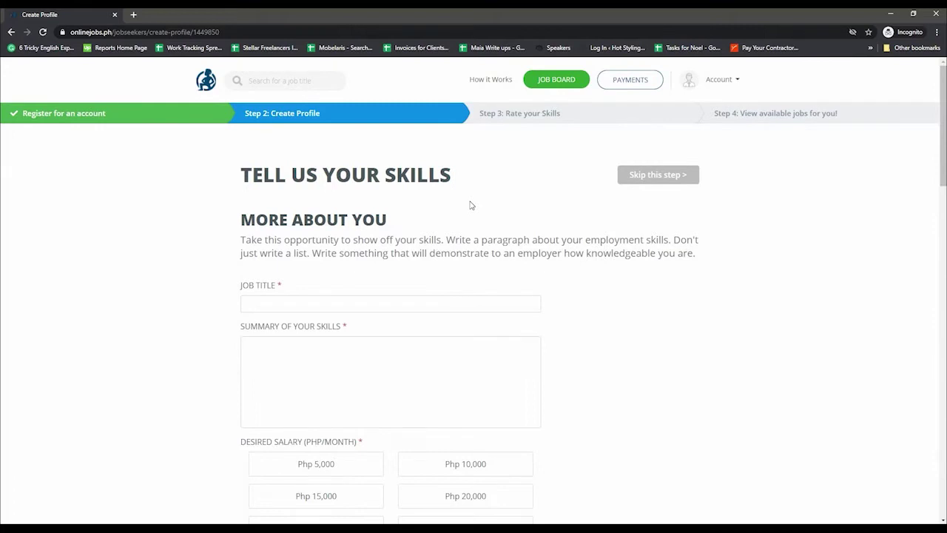
{"action": "scroll", "coordinate": [521, 242], "scroll_direction": "down", "scroll_amount": 2}
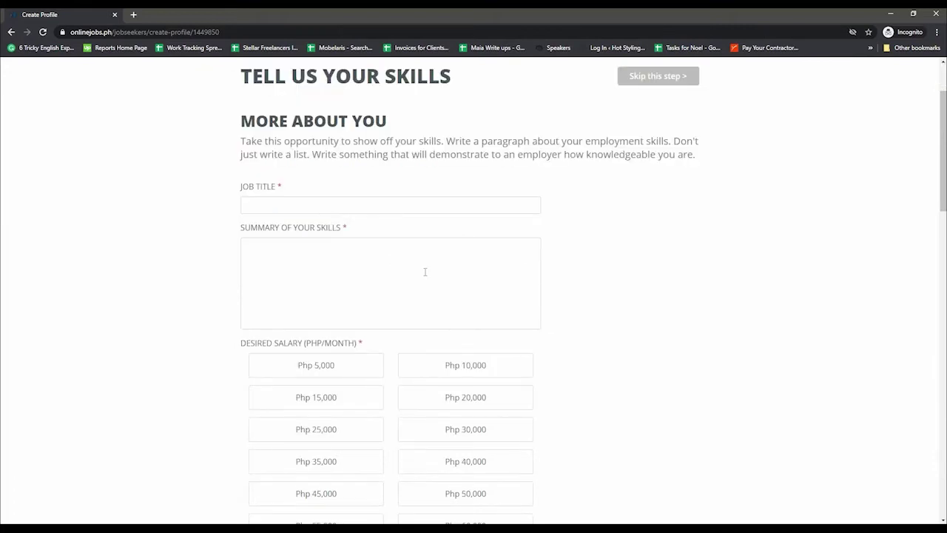
{"action": "scroll", "coordinate": [426, 274], "scroll_direction": "down", "scroll_amount": 1}
{"action": "scroll", "coordinate": [437, 285], "scroll_direction": "down", "scroll_amount": 2}
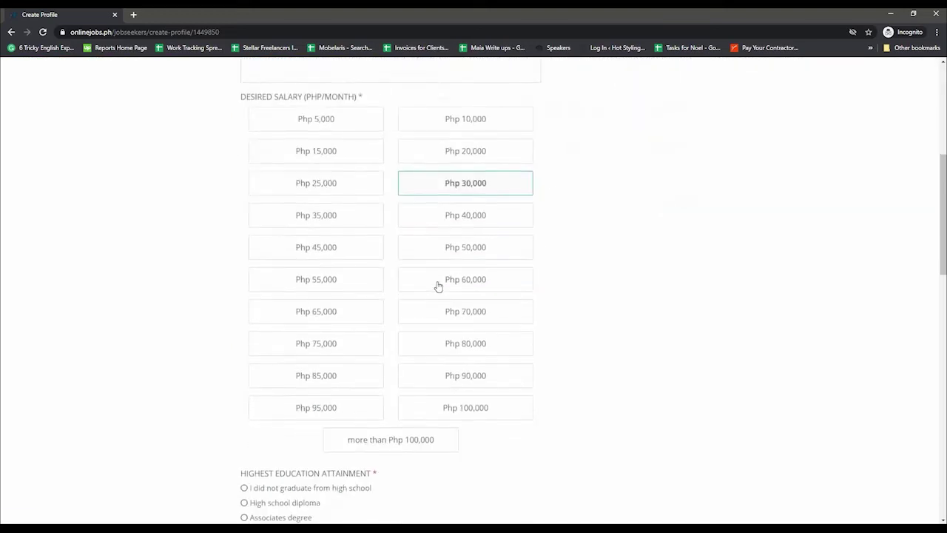
{"action": "scroll", "coordinate": [437, 285], "scroll_direction": "down", "scroll_amount": 2}
{"action": "scroll", "coordinate": [521, 301], "scroll_direction": "down", "scroll_amount": 1}
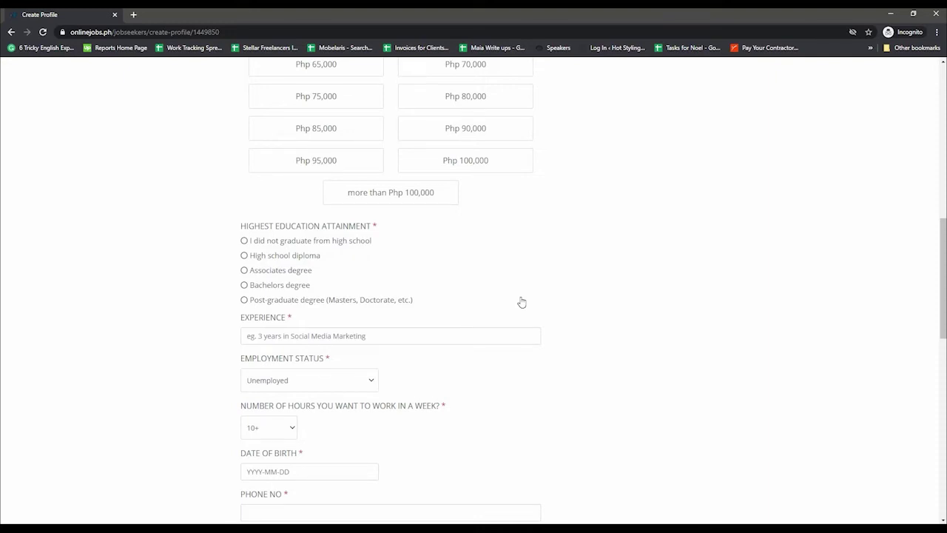
{"action": "scroll", "coordinate": [522, 301], "scroll_direction": "down", "scroll_amount": 1}
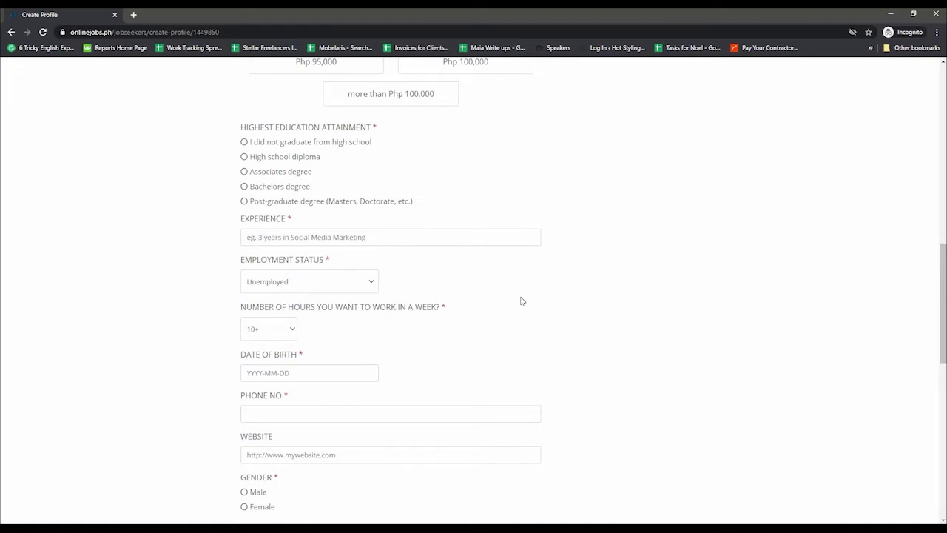
{"action": "scroll", "coordinate": [521, 301], "scroll_direction": "down", "scroll_amount": 1}
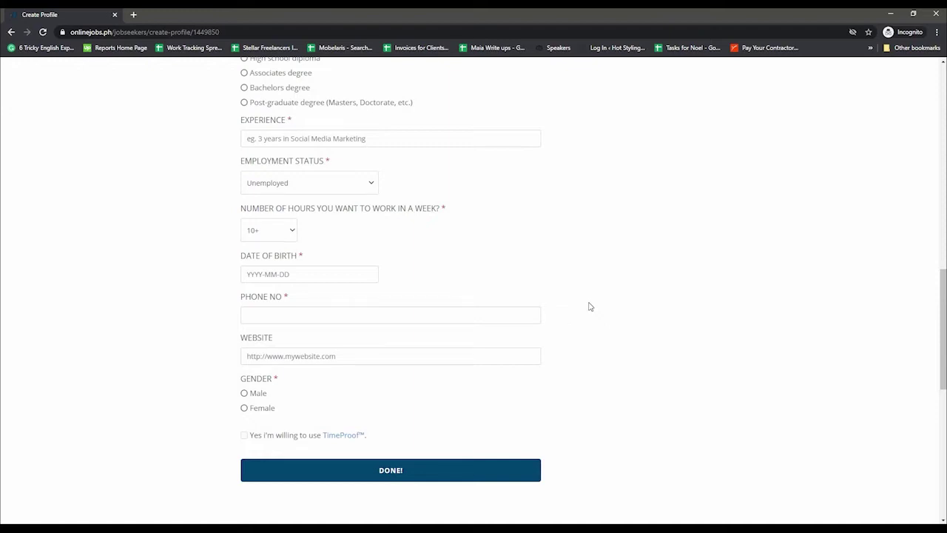
{"action": "scroll", "coordinate": [590, 306], "scroll_direction": "up", "scroll_amount": 10}
{"action": "left_click", "coordinate": [267, 303]}
{"action": "type", "text": "Virtual Assistant"}
Step: Write a skills summary covering email marketing, graphic design, social media marketing and project management
{"action": "key", "text": "Tab"}
{"action": "type", "text": "I'm a virtyua"}
{"action": "key", "text": "BackSpace"}
{"action": "key", "text": "BackSpace"}
{"action": "key", "text": "BackSpace"}
{"action": "type", "text": "ual assistant woi"}
{"action": "key", "text": "BackSpace"}
{"action": "key", "text": "BackSpace"}
{"action": "type", "text": "ith a prod"}
{"action": "key", "text": "BackSpace"}
{"action": "key", "text": "BackSpace"}
{"action": "key", "text": "BackSpace"}
{"action": "type", "text": "knowledge in email marketing, graphic design, social media marketing, and project management."}
Step: Set the desired salary to Php 25,000
{"action": "scroll", "coordinate": [381, 311], "scroll_direction": "down", "scroll_amount": 3}
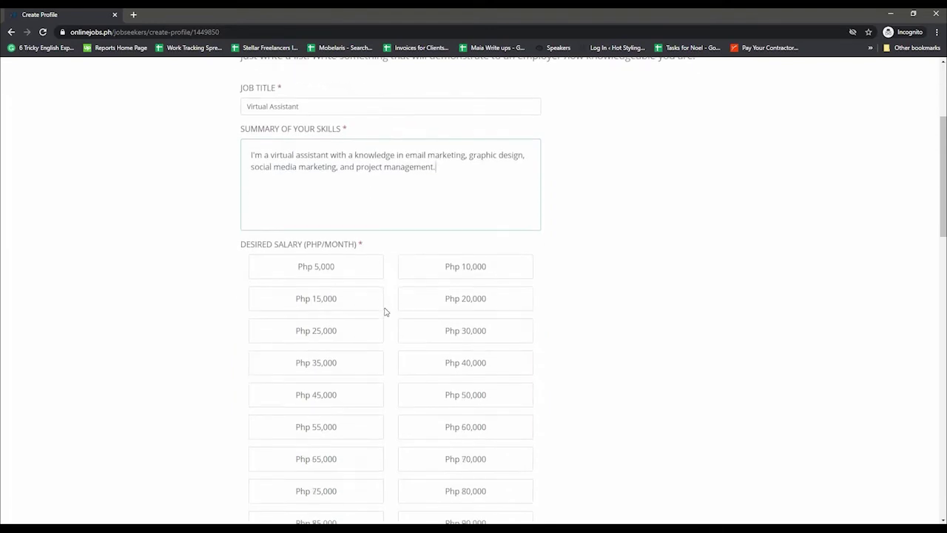
{"action": "scroll", "coordinate": [434, 308], "scroll_direction": "down", "scroll_amount": 3}
{"action": "scroll", "coordinate": [433, 309], "scroll_direction": "up", "scroll_amount": 3}
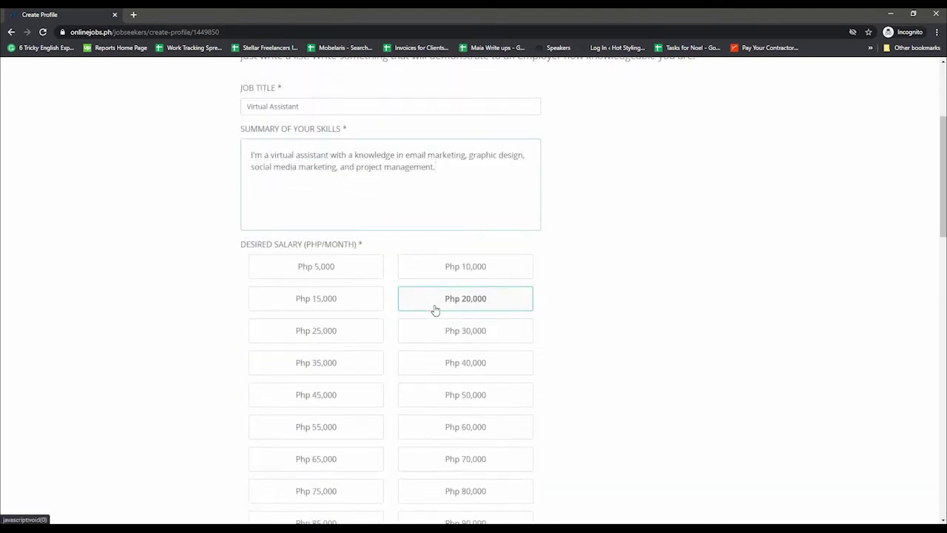
{"action": "left_click", "coordinate": [349, 341]}
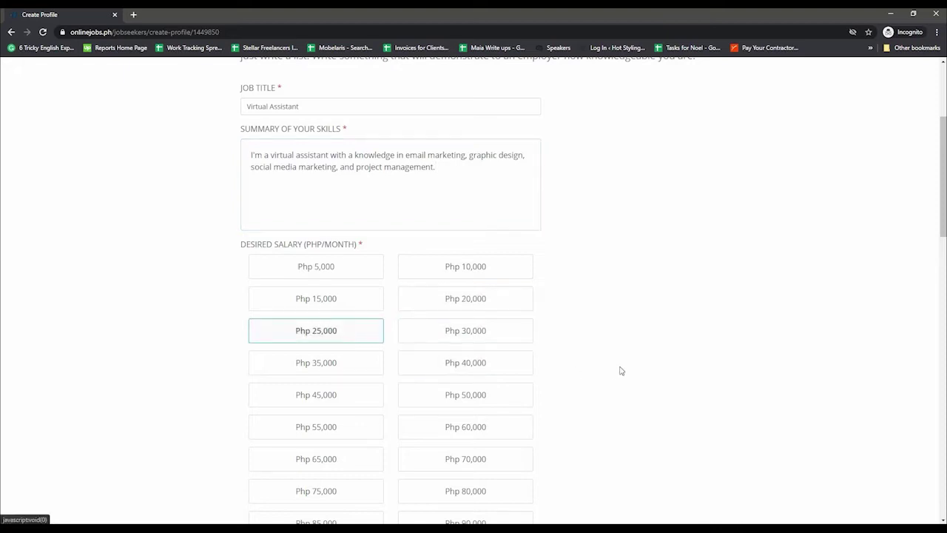
{"action": "scroll", "coordinate": [619, 370], "scroll_direction": "down", "scroll_amount": 2}
{"action": "scroll", "coordinate": [620, 369], "scroll_direction": "down", "scroll_amount": 2}
{"action": "scroll", "coordinate": [441, 368], "scroll_direction": "down", "scroll_amount": 1}
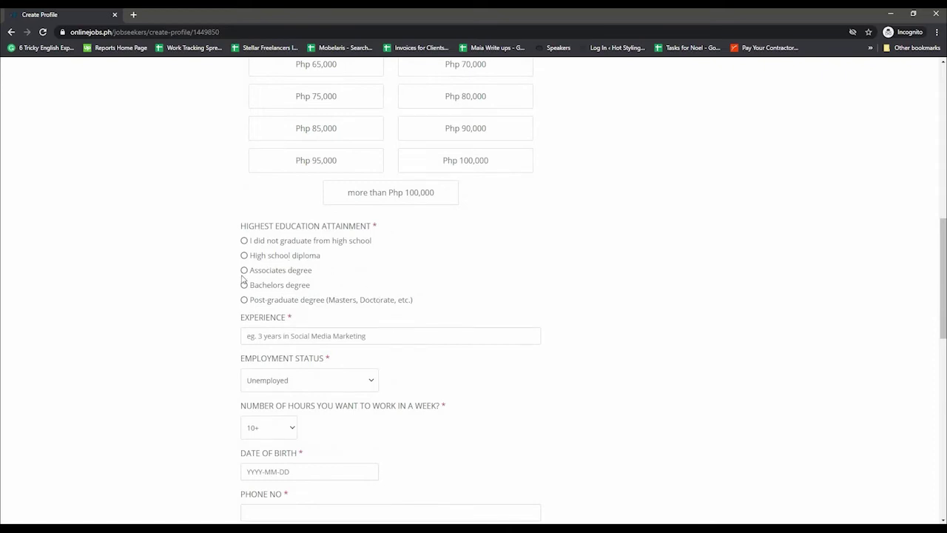
Step: Choose an Associates degree and describe 1 year of general virtual assistance and marketing experience
{"action": "left_click", "coordinate": [244, 270]}
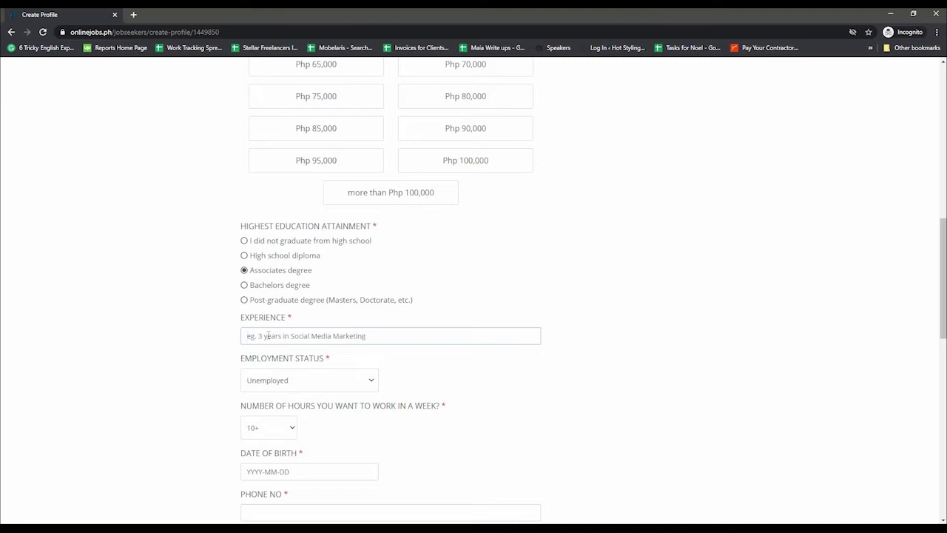
{"action": "type", "text": "1"}
{"action": "type", "text": " year in general"}
{"action": "type", "text": " virtyal"}
{"action": "key", "text": "BackSpace"}
{"action": "key", "text": "BackSpace"}
{"action": "key", "text": "BackSpace"}
{"action": "type", "text": "ual assistance, social media marketing, graphic design, and email marketing"}
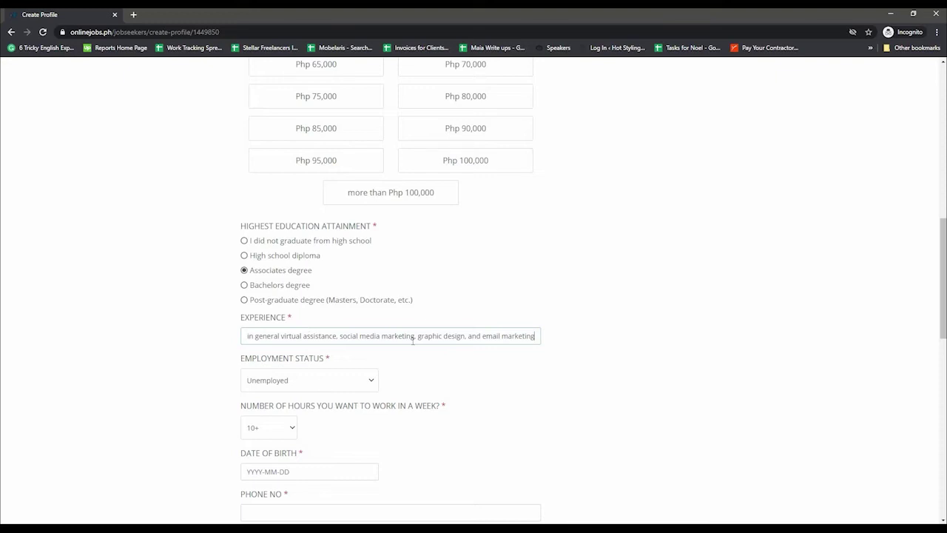
{"action": "scroll", "coordinate": [314, 355], "scroll_direction": "down", "scroll_amount": 2}
{"action": "left_click", "coordinate": [291, 281]}
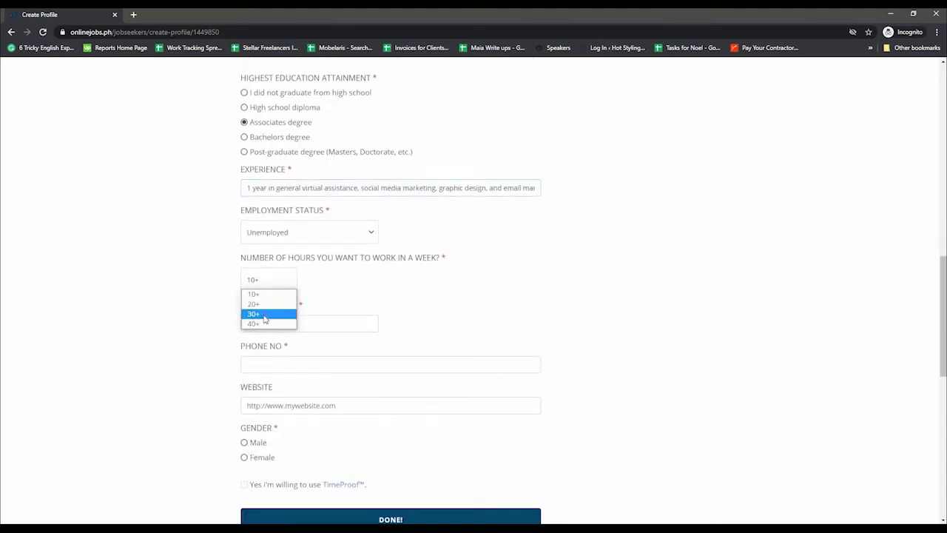
{"action": "left_click", "coordinate": [264, 318]}
{"action": "scroll", "coordinate": [365, 271], "scroll_direction": "down", "scroll_amount": 1}
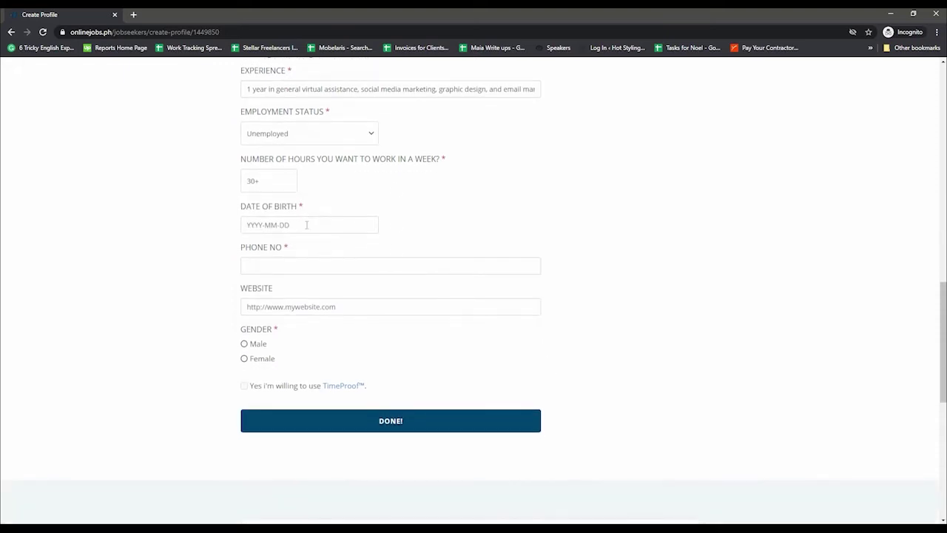
{"action": "left_click", "coordinate": [306, 225]}
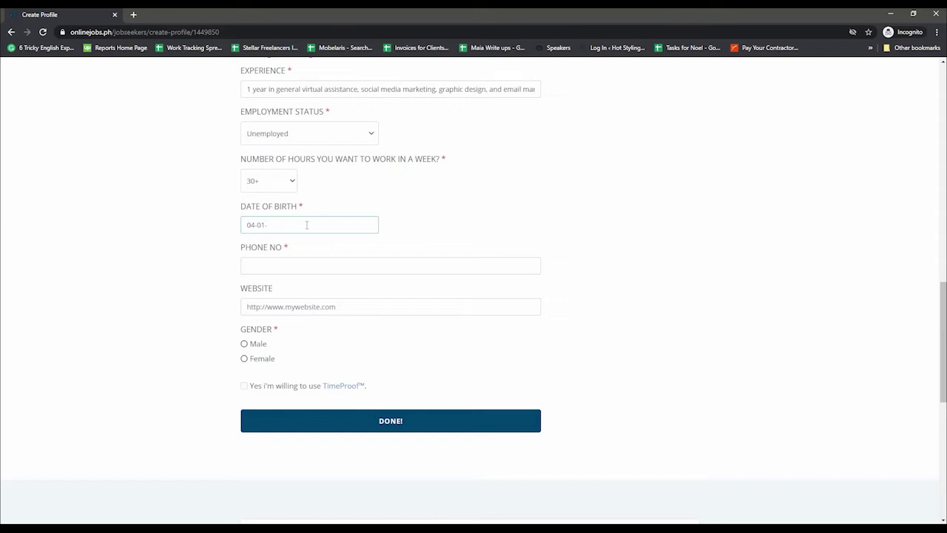
{"action": "left_click", "coordinate": [286, 266]}
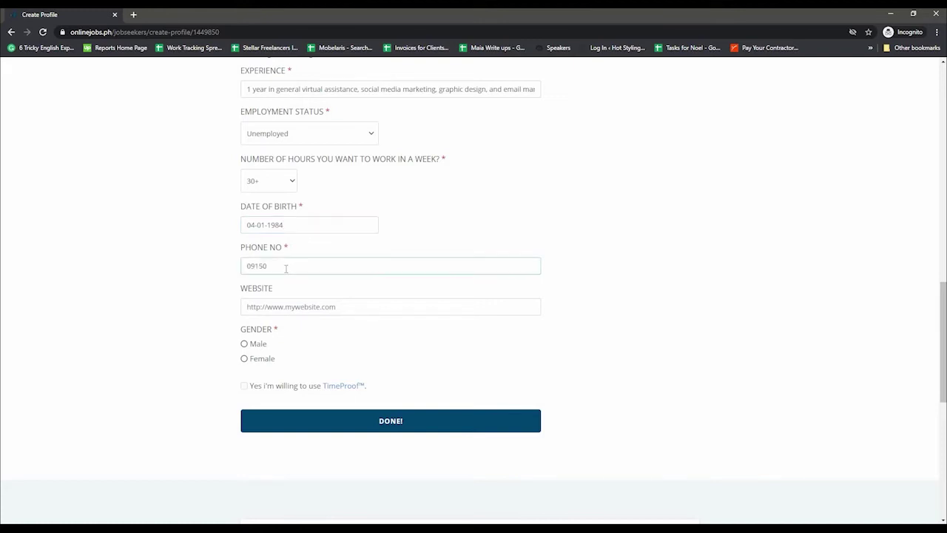
{"action": "left_click", "coordinate": [244, 359]}
{"action": "left_click", "coordinate": [245, 386]}
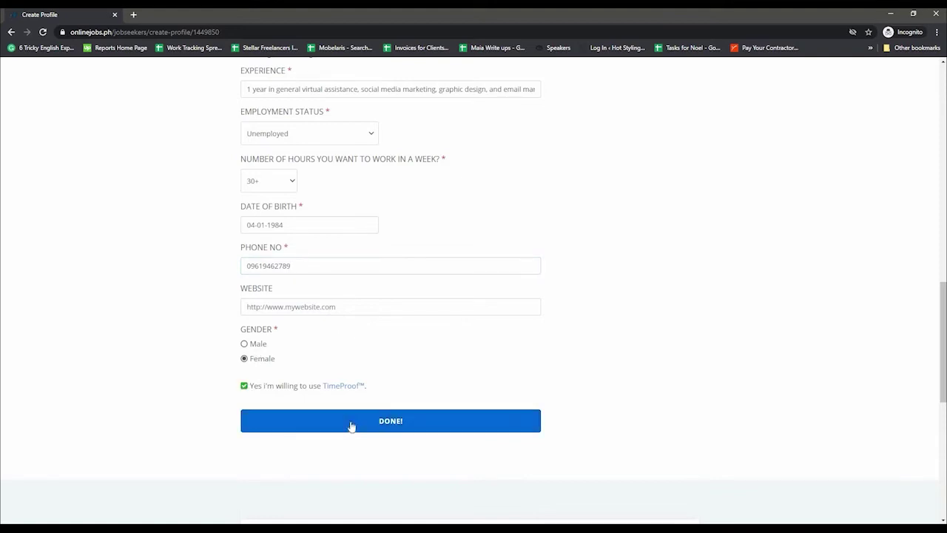
Step: Submit the profile, then rate Admin Assistant, Data Entry, Email Management and Excel four stars
{"action": "left_click", "coordinate": [351, 427]}
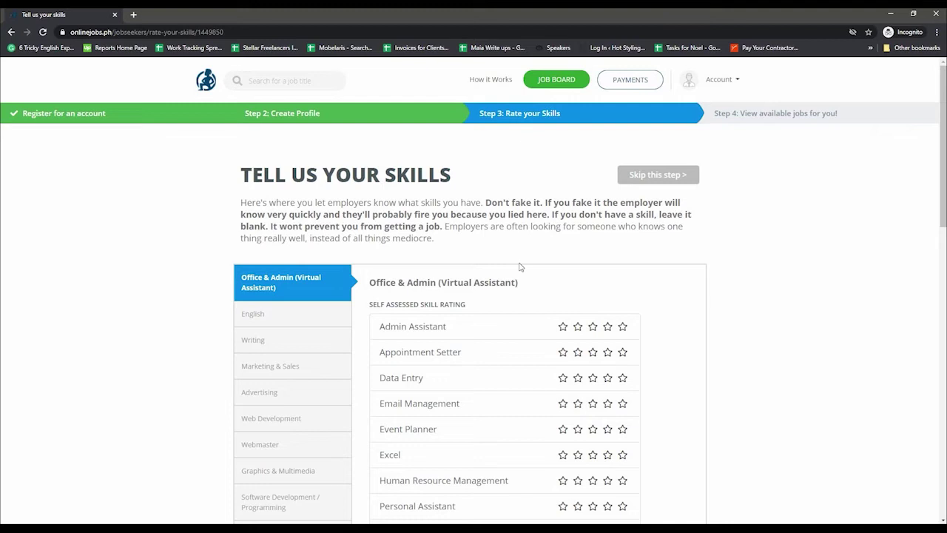
{"action": "scroll", "coordinate": [520, 267], "scroll_direction": "down", "scroll_amount": 3}
{"action": "left_click", "coordinate": [607, 128]}
{"action": "left_click", "coordinate": [607, 179]}
{"action": "left_click", "coordinate": [607, 205]}
{"action": "left_click", "coordinate": [607, 256]}
Step: Rate Personal Assistant, Research and Travel Planning five stars and Project Coordinator four stars
{"action": "left_click", "coordinate": [607, 309]}
{"action": "left_click", "coordinate": [607, 334]}
{"action": "left_click", "coordinate": [607, 410]}
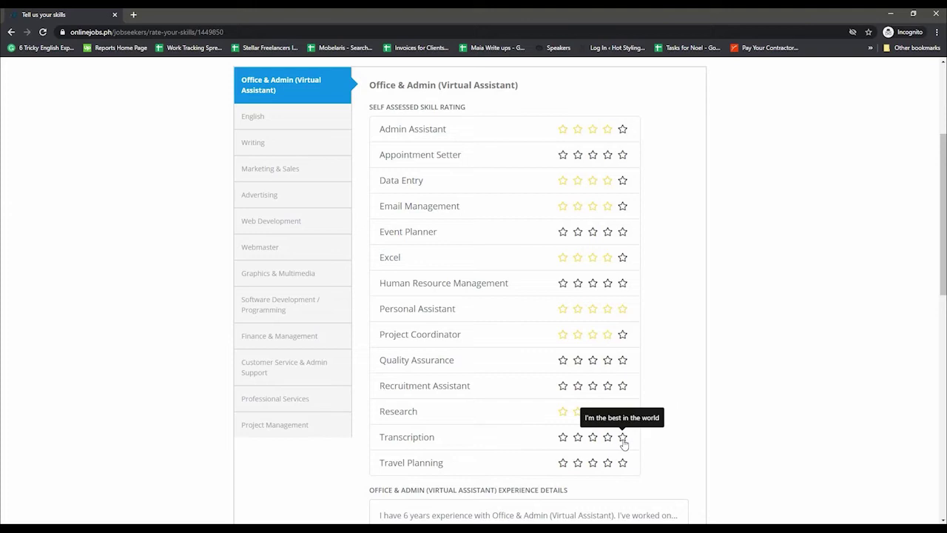
{"action": "left_click", "coordinate": [607, 436]}
{"action": "scroll", "coordinate": [499, 376], "scroll_direction": "down", "scroll_amount": 2}
{"action": "left_click", "coordinate": [622, 314]}
Step: Write Office & Admin experience: one year in virtual assistance and social media, plus email marketing and project management
{"action": "type", "text": "I"}
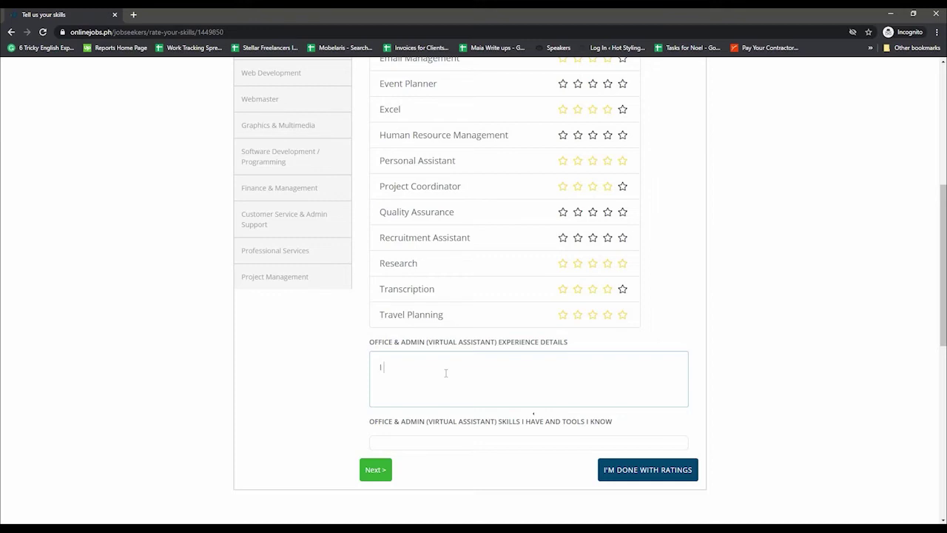
{"action": "type", "text": "have 1 year of experience in"}
{"action": "key", "text": "BackSpace"}
{"action": "key", "text": "BackSpace"}
{"action": "type", "text": "in virtual assistance and social media marketing. I also have a solid background in email marketing and"}
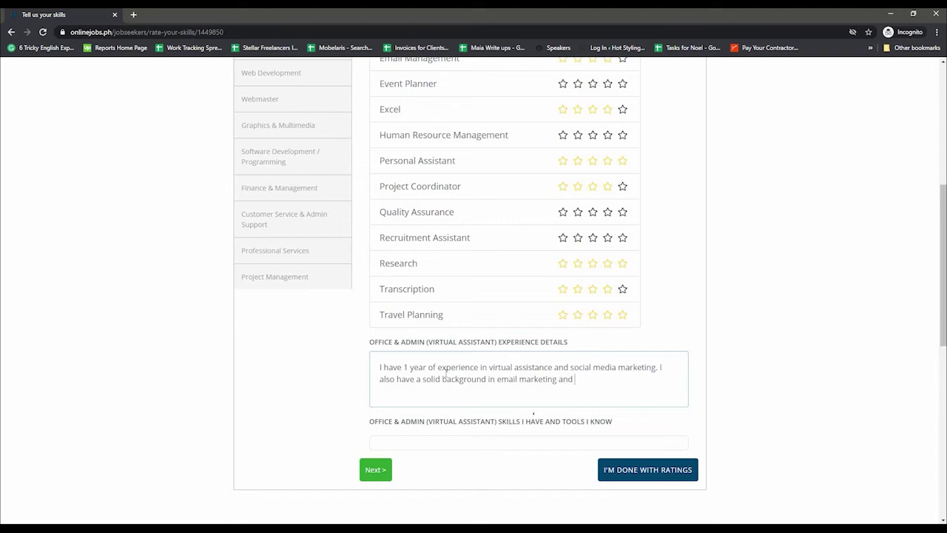
{"action": "type", "text": " project management."}
{"action": "left_click", "coordinate": [445, 443]}
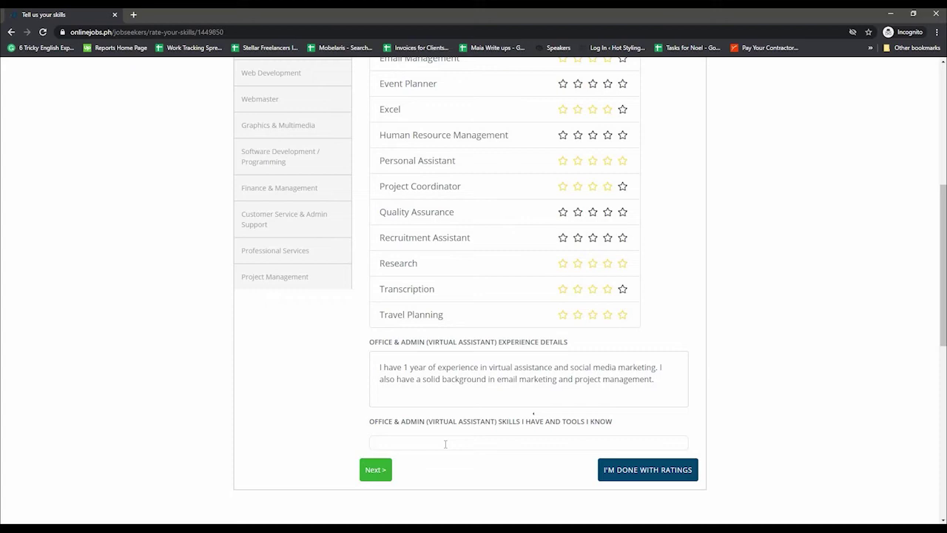
Step: Add Canva, Photoshop and Mailchimp as skill tags
{"action": "type", "text": "Canva"}
{"action": "key", "text": "Return"}
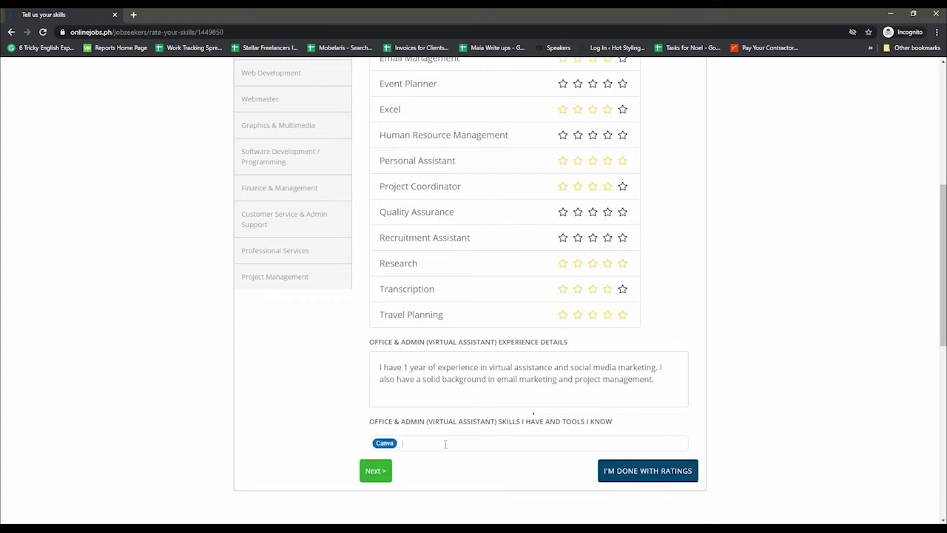
{"action": "type", "text": "Photoshop"}
{"action": "key", "text": "Return"}
{"action": "type", "text": "m"}
{"action": "type", "text": "Mailchi"}
{"action": "left_click", "coordinate": [463, 471]}
Step: Add Google docs, Microsoft word and Microsoft power point, then finish the ratings
{"action": "type", "text": "Google"}
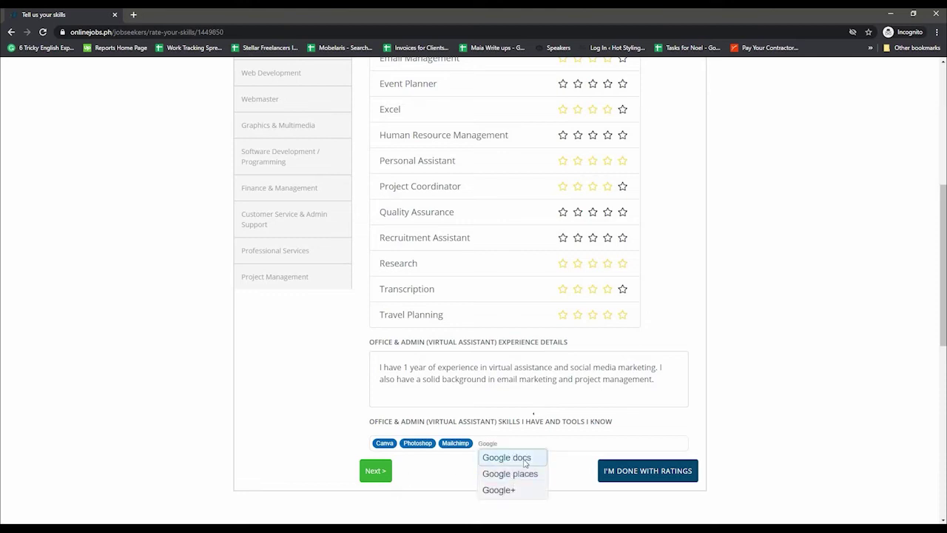
{"action": "left_click", "coordinate": [524, 461]}
{"action": "type", "text": "M"}
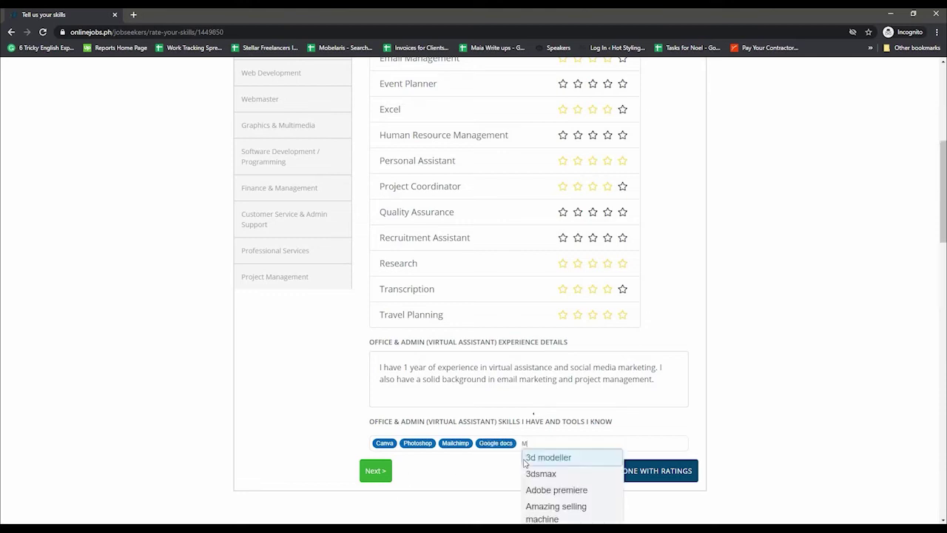
{"action": "type", "text": "S O"}
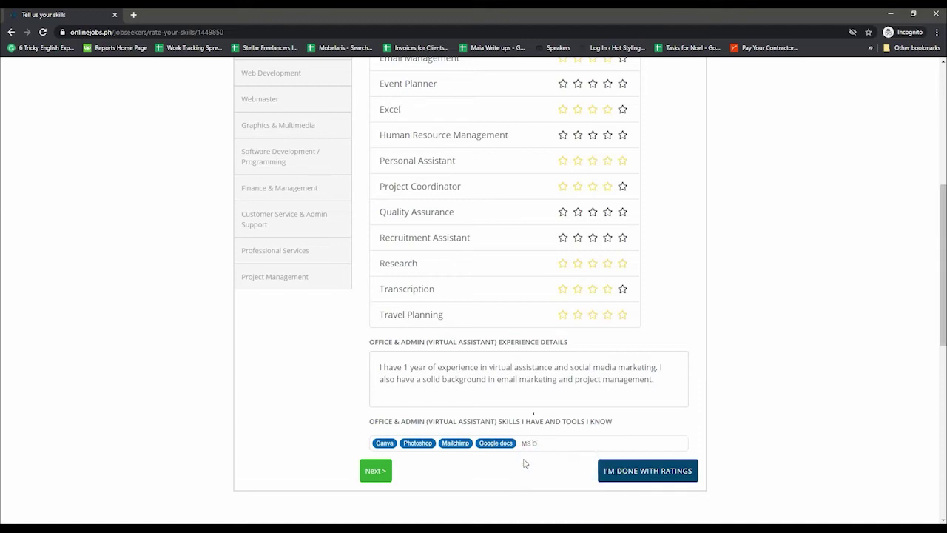
{"action": "key", "text": "BackSpace"}
{"action": "key", "text": "BackSpace"}
{"action": "key", "text": "BackSpace"}
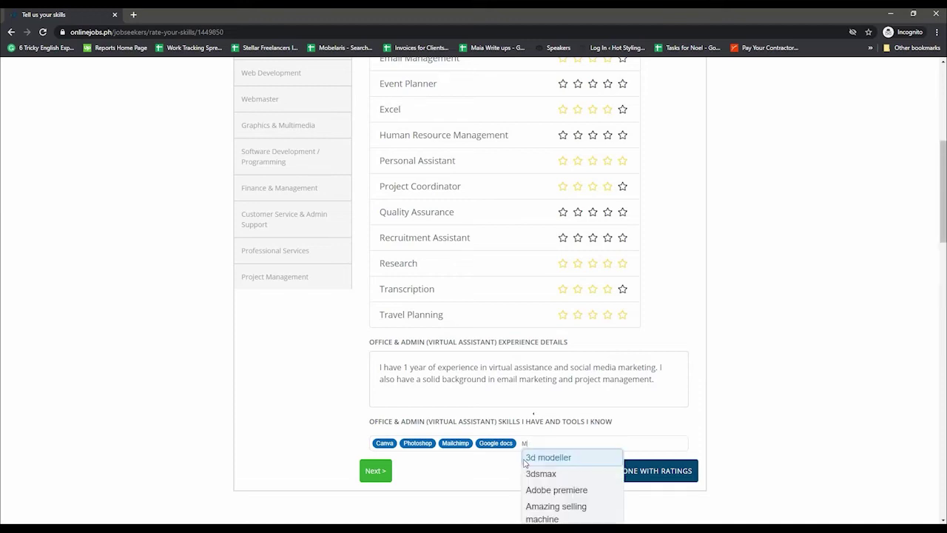
{"action": "type", "text": "icro"}
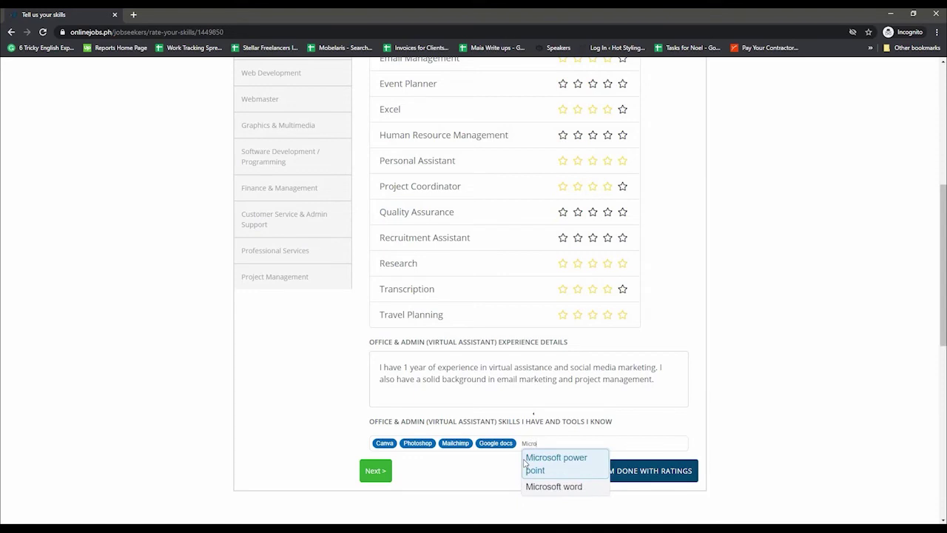
{"action": "left_click", "coordinate": [566, 486]}
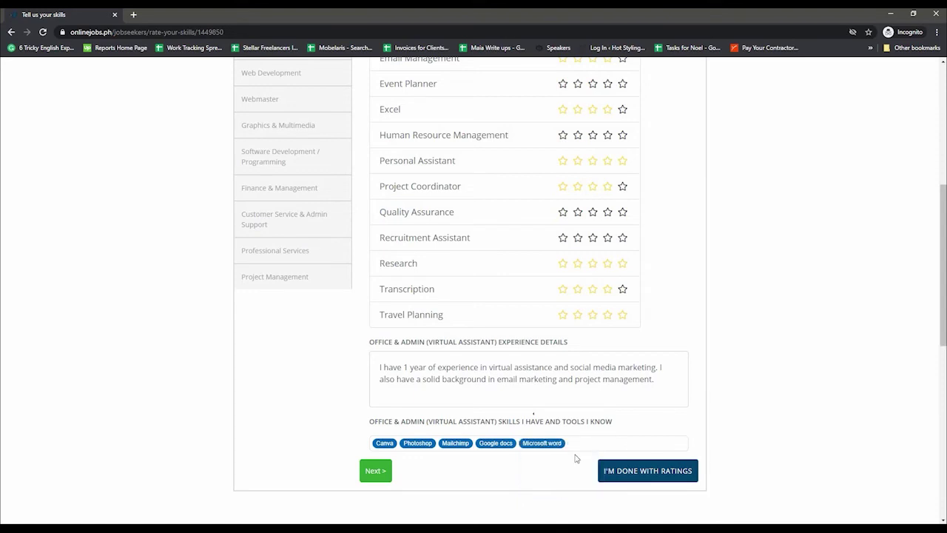
{"action": "type", "text": "Micr"}
{"action": "left_click", "coordinate": [600, 466]}
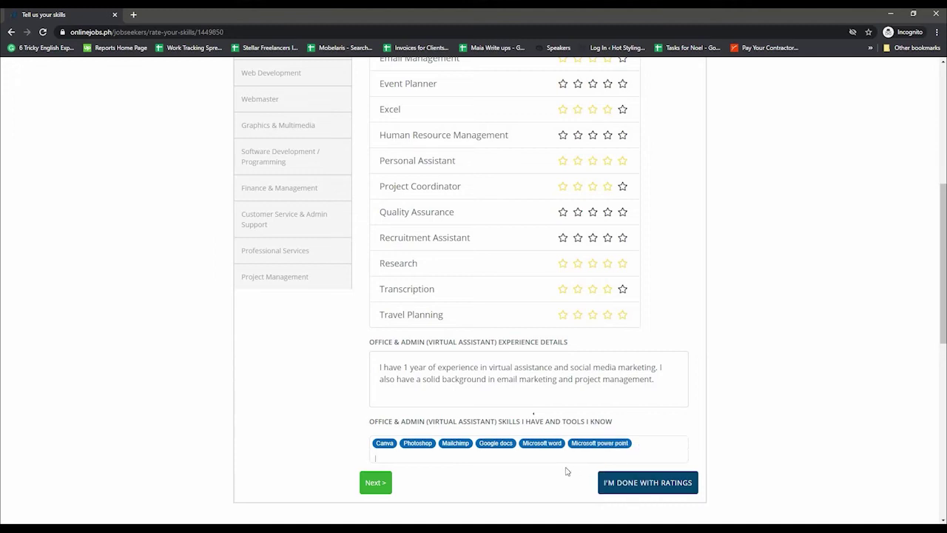
{"action": "left_click", "coordinate": [649, 482]}
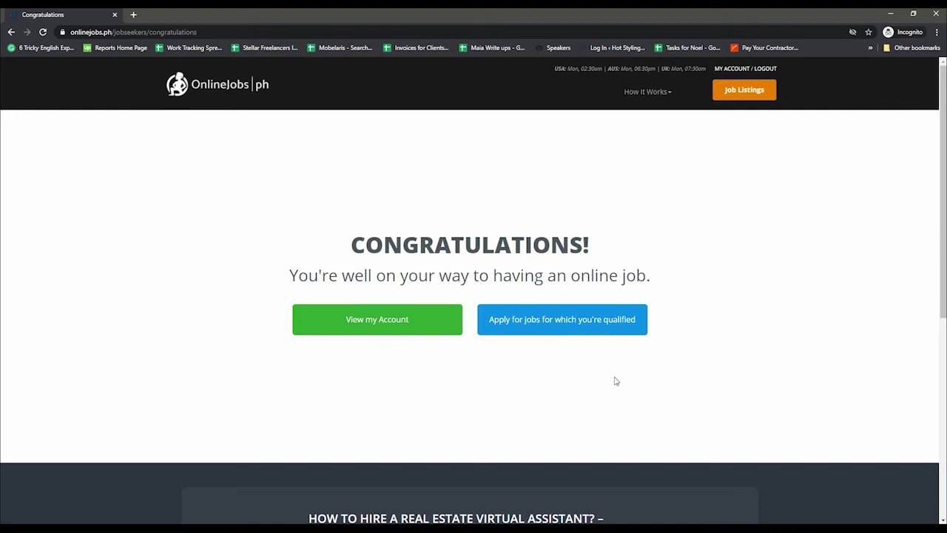
Step: Go to My Account and scroll down to the profile card and its empty test scores
{"action": "left_click", "coordinate": [725, 70]}
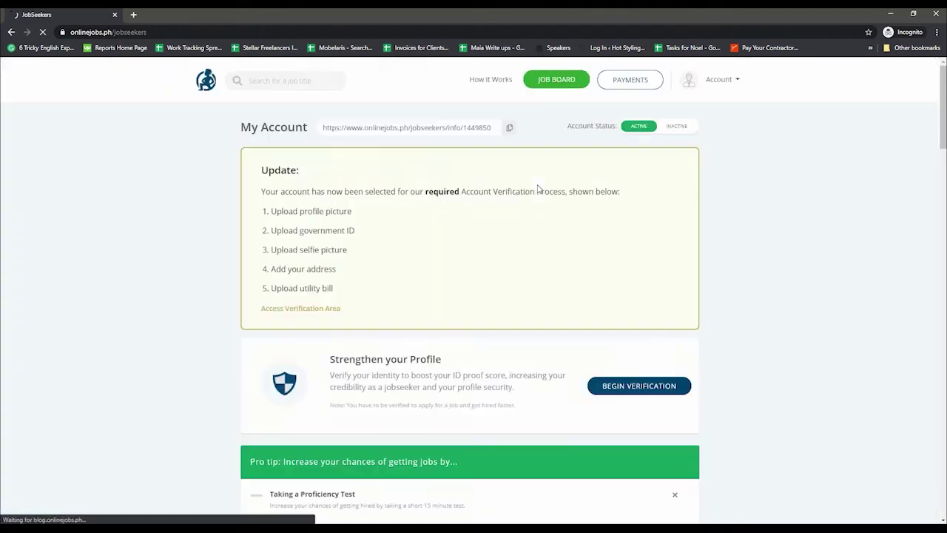
{"action": "scroll", "coordinate": [686, 266], "scroll_direction": "down", "scroll_amount": 5}
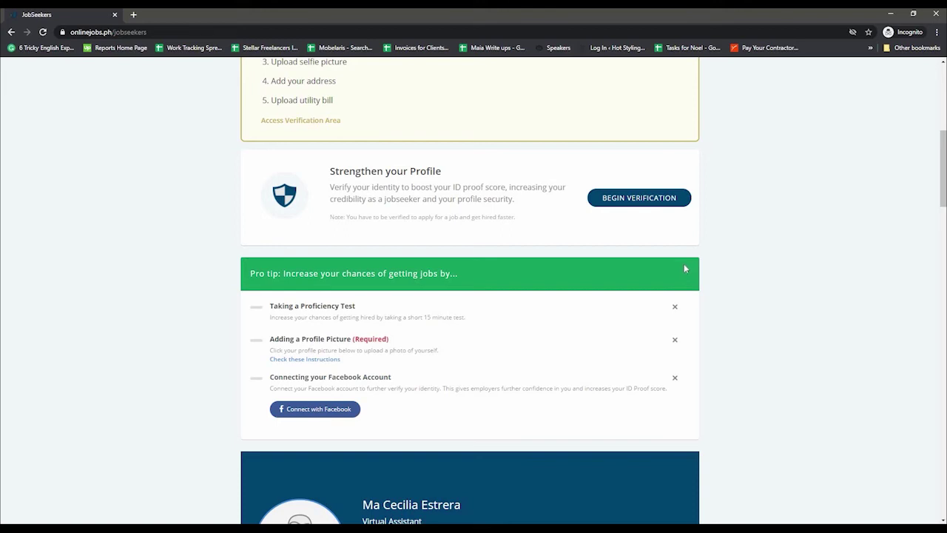
{"action": "scroll", "coordinate": [685, 267], "scroll_direction": "down", "scroll_amount": 2}
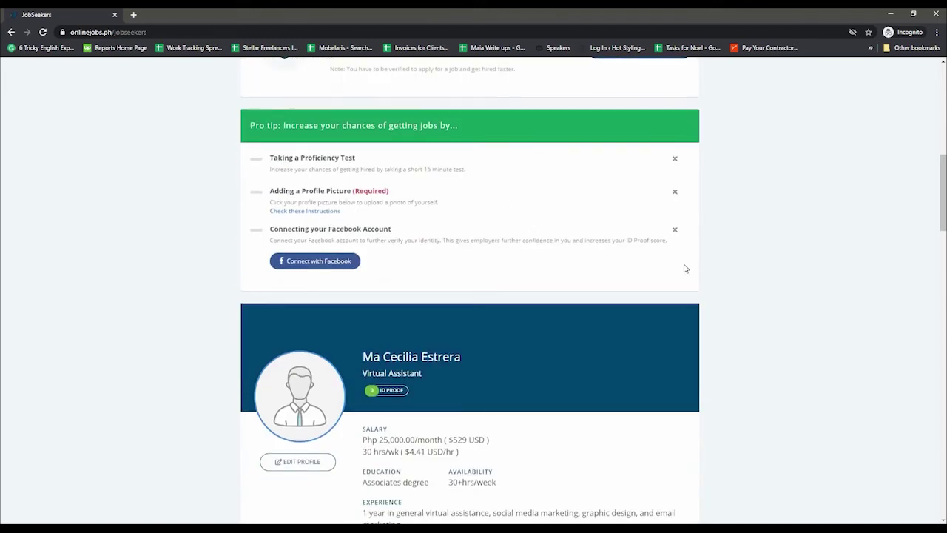
{"action": "scroll", "coordinate": [684, 268], "scroll_direction": "down", "scroll_amount": 1}
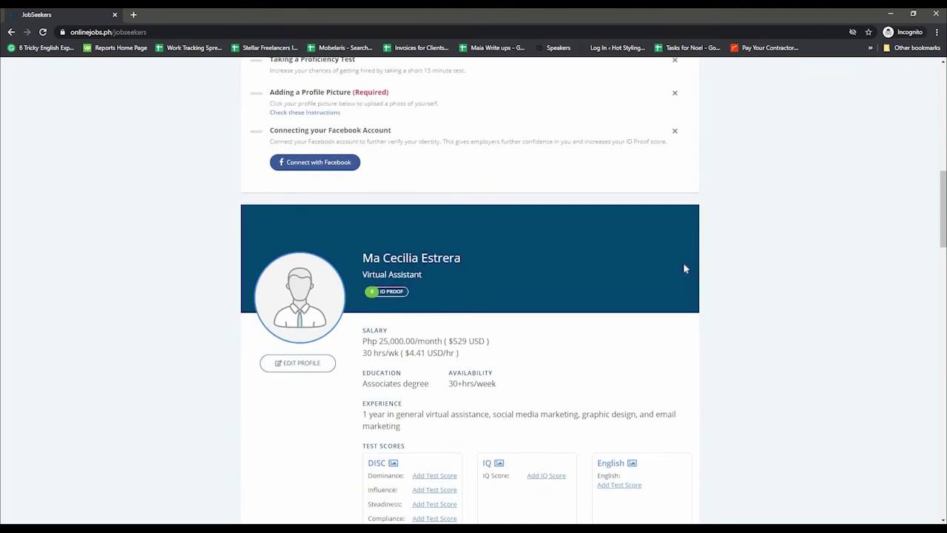
{"action": "mouse_move", "coordinate": [300, 396]}
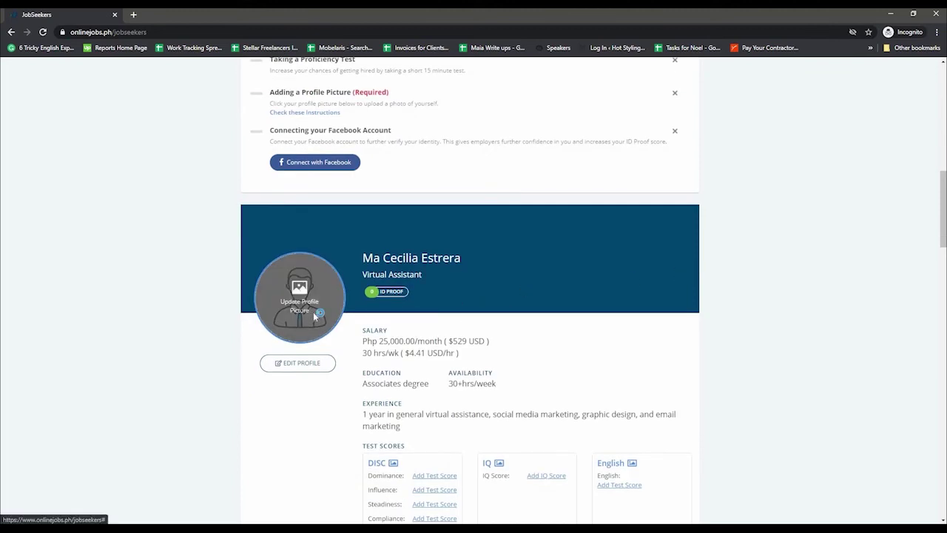
Step: Upload resume pic.png from Cez pics as the profile photo, shifting it up in the crop
{"action": "left_click", "coordinate": [313, 312]}
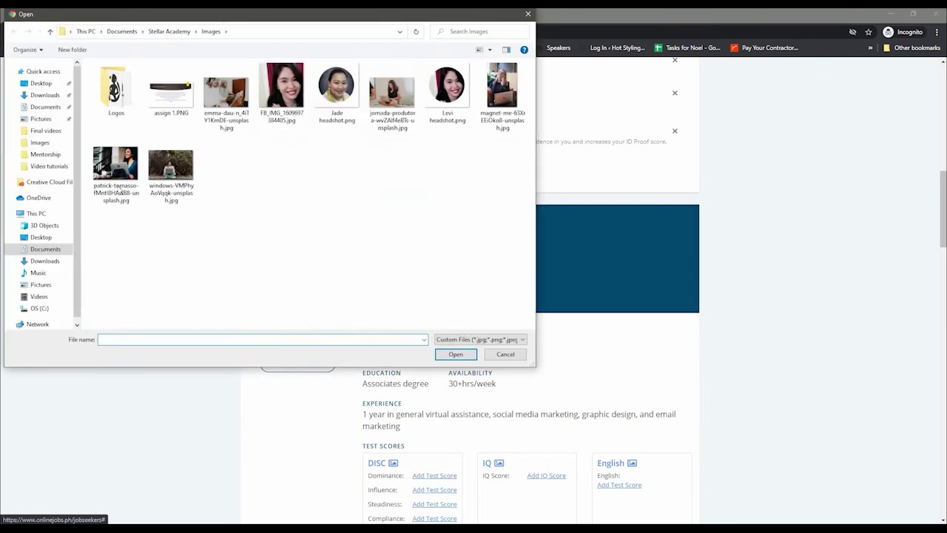
{"action": "left_click", "coordinate": [38, 119]}
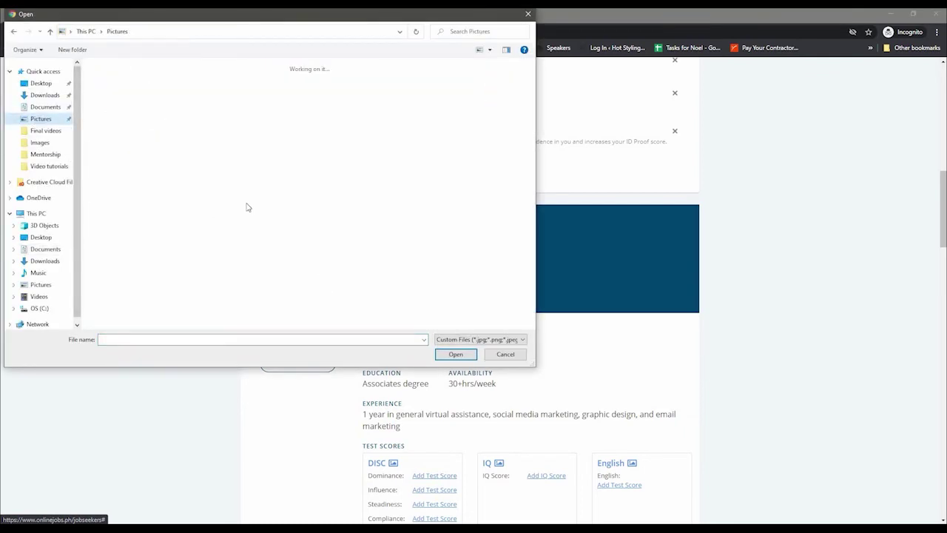
{"action": "double_click", "coordinate": [116, 273]}
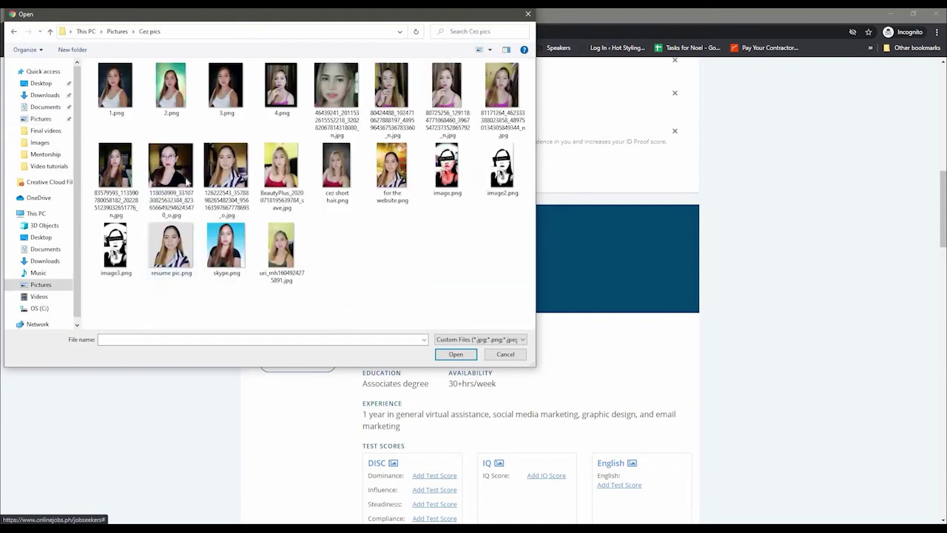
{"action": "double_click", "coordinate": [171, 248]}
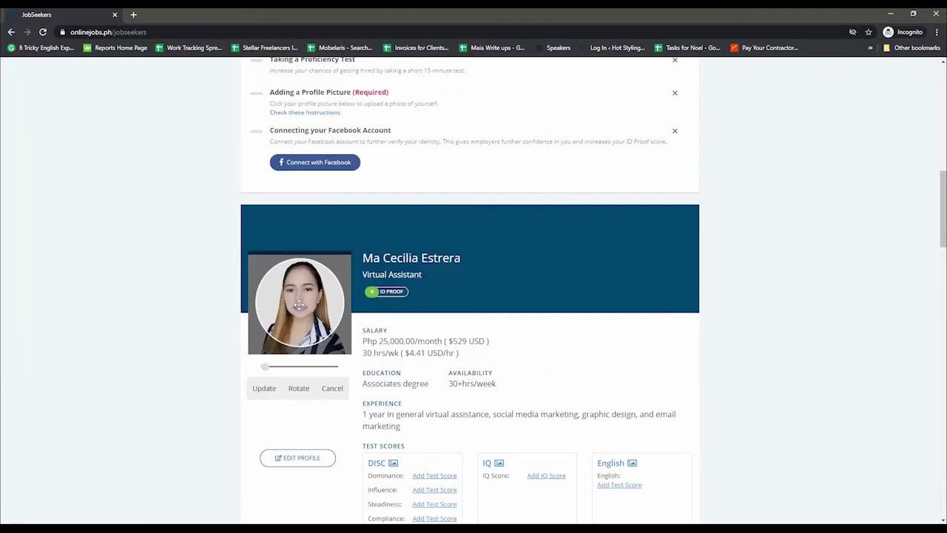
{"action": "left_click_drag", "start_coordinate": [306, 322], "coordinate": [303, 292]}
{"action": "left_click", "coordinate": [265, 390]}
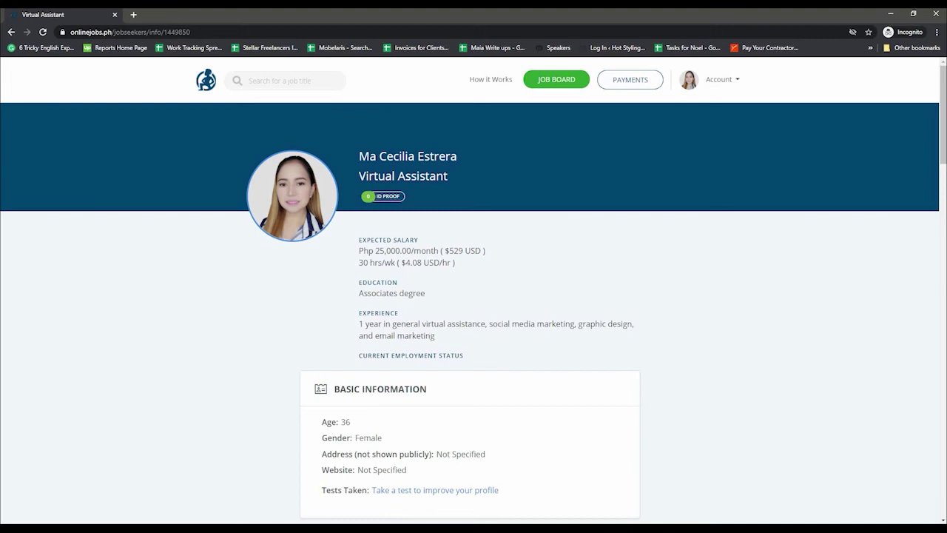
Step: Return to My Account and begin government ID verification from the verification area
{"action": "scroll", "coordinate": [499, 396], "scroll_direction": "down", "scroll_amount": 2}
{"action": "key", "text": "alt+Left"}
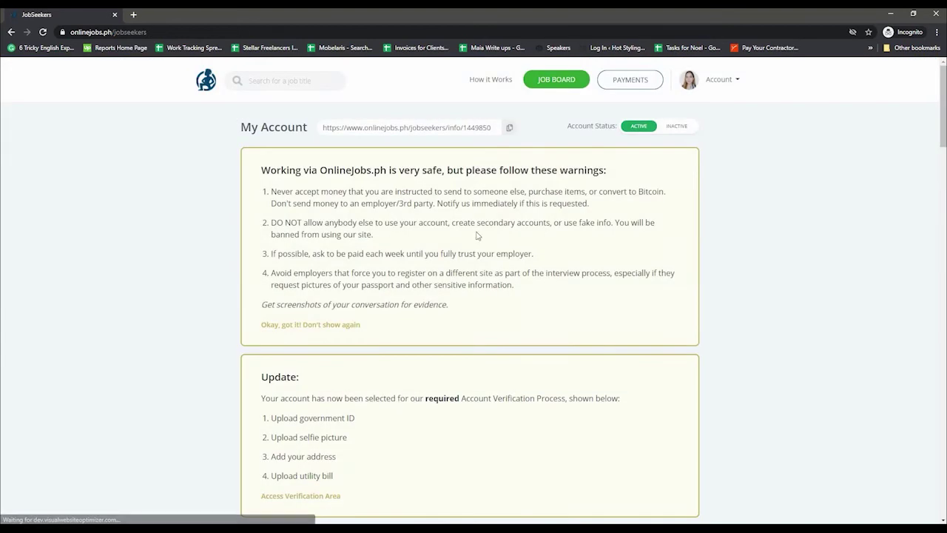
{"action": "scroll", "coordinate": [473, 270], "scroll_direction": "down", "scroll_amount": 3}
{"action": "scroll", "coordinate": [397, 295], "scroll_direction": "up", "scroll_amount": 1}
{"action": "scroll", "coordinate": [398, 295], "scroll_direction": "up", "scroll_amount": 1}
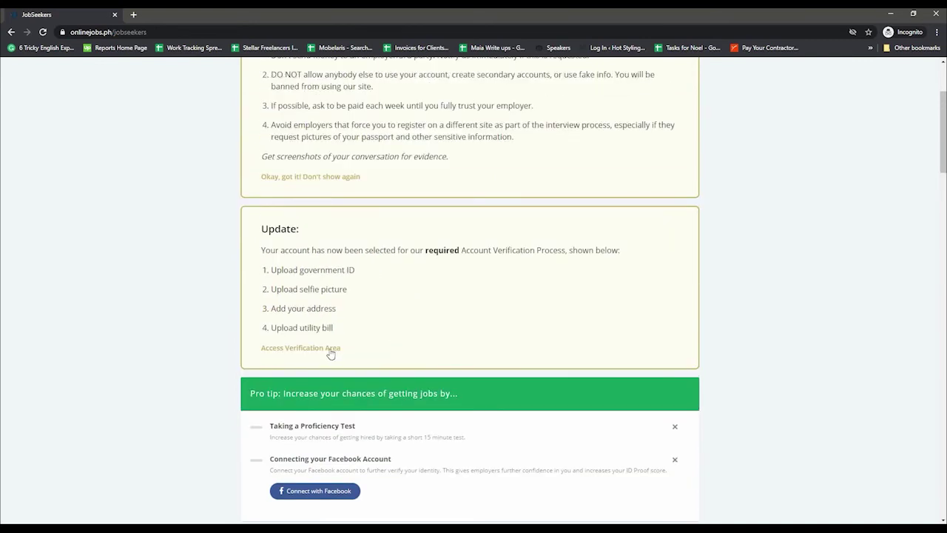
{"action": "left_click", "coordinate": [328, 349]}
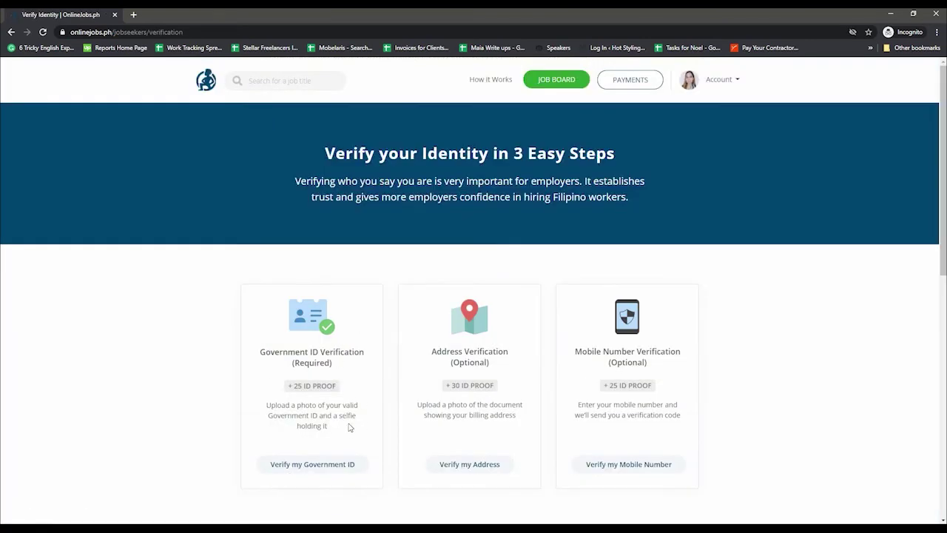
{"action": "left_click", "coordinate": [325, 466]}
Step: Upload UMID.jpg and the ID selfie, confirm verification, and return to the dashboard
{"action": "scroll", "coordinate": [471, 360], "scroll_direction": "down", "scroll_amount": 3}
{"action": "scroll", "coordinate": [473, 357], "scroll_direction": "down", "scroll_amount": 4}
{"action": "scroll", "coordinate": [473, 357], "scroll_direction": "down", "scroll_amount": 3}
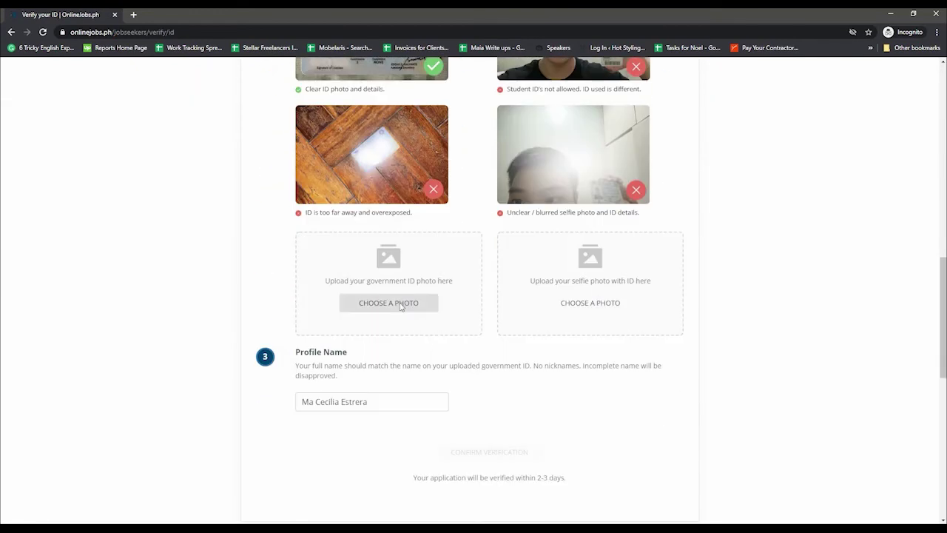
{"action": "left_click", "coordinate": [387, 302]}
{"action": "left_click", "coordinate": [457, 352]}
{"action": "left_click", "coordinate": [590, 303]}
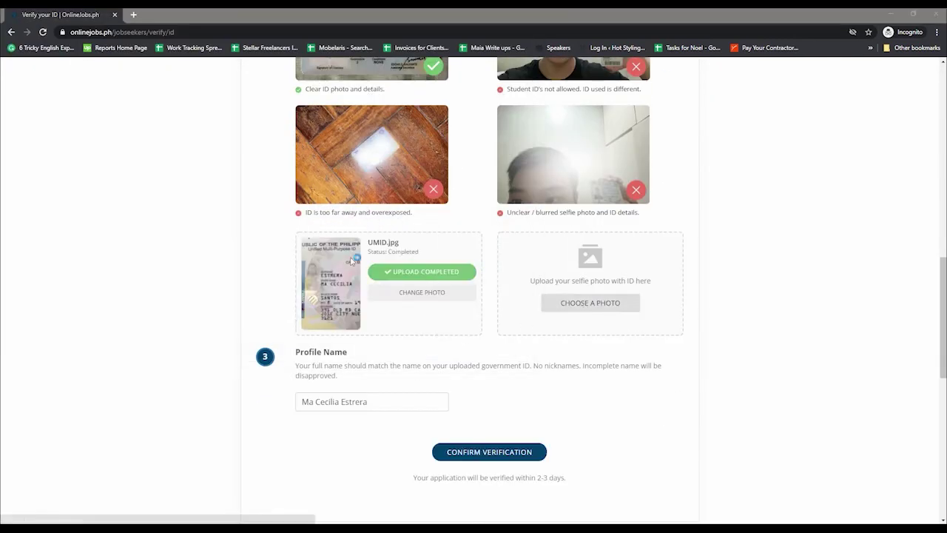
{"action": "left_click", "coordinate": [503, 352]}
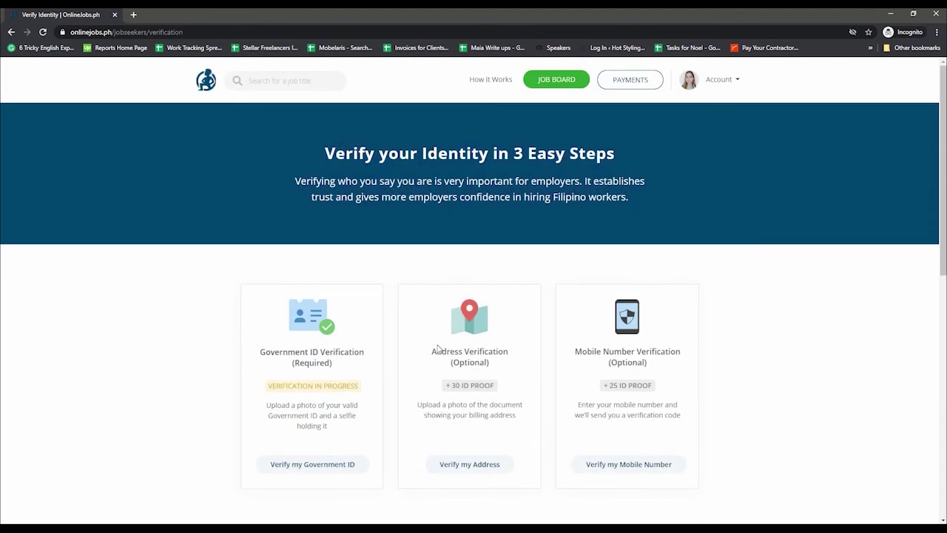
{"action": "left_click", "coordinate": [11, 31]}
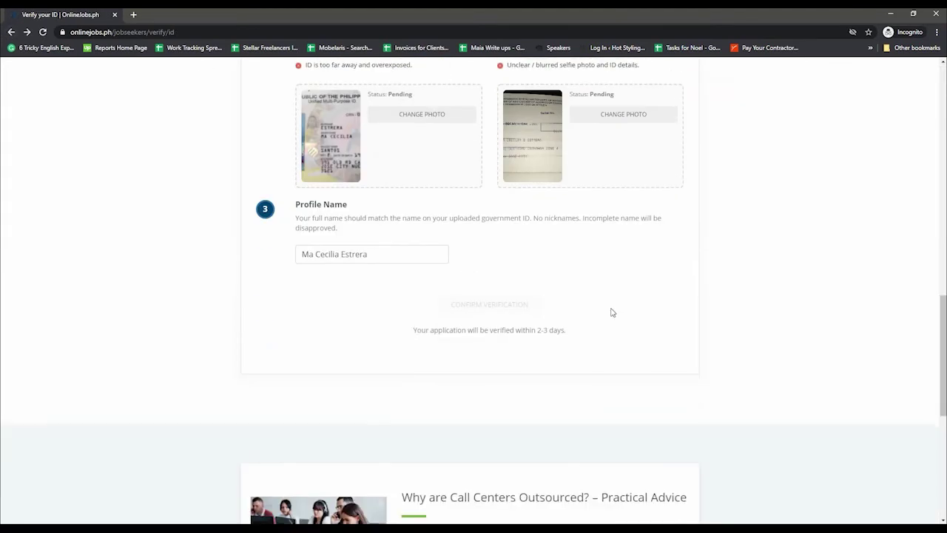
{"action": "left_click", "coordinate": [26, 31]}
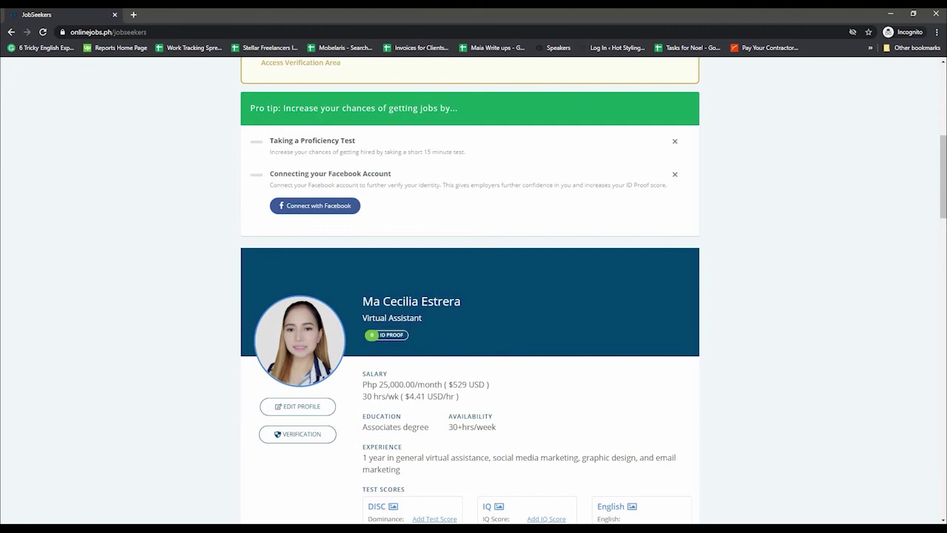
Step: Connect the account to Facebook, signing in with a saved Facebook login
{"action": "left_click", "coordinate": [348, 205]}
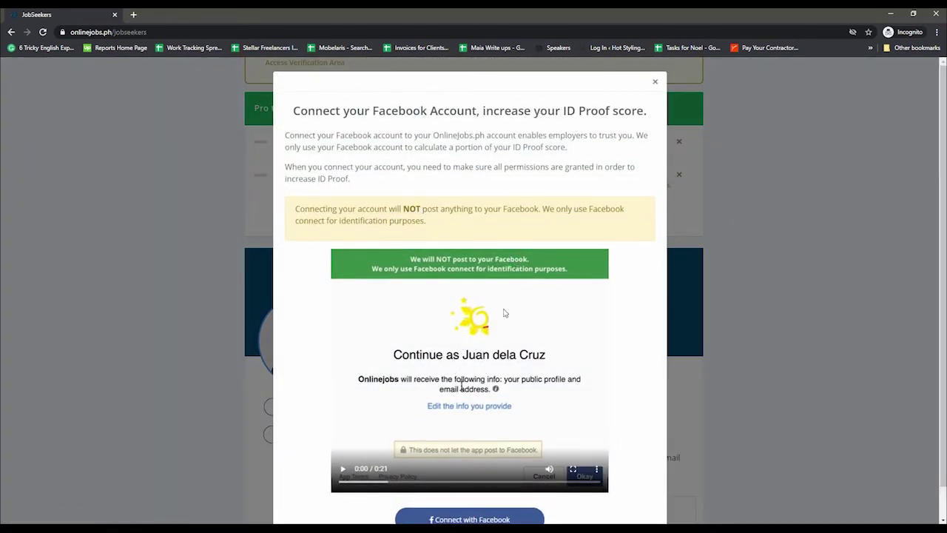
{"action": "scroll", "coordinate": [504, 313], "scroll_direction": "down", "scroll_amount": 1}
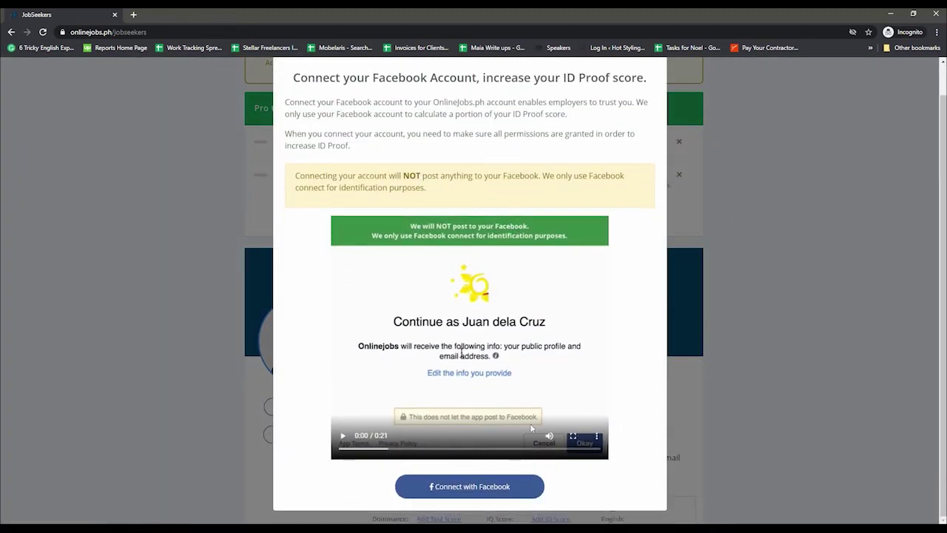
{"action": "left_click", "coordinate": [510, 486]}
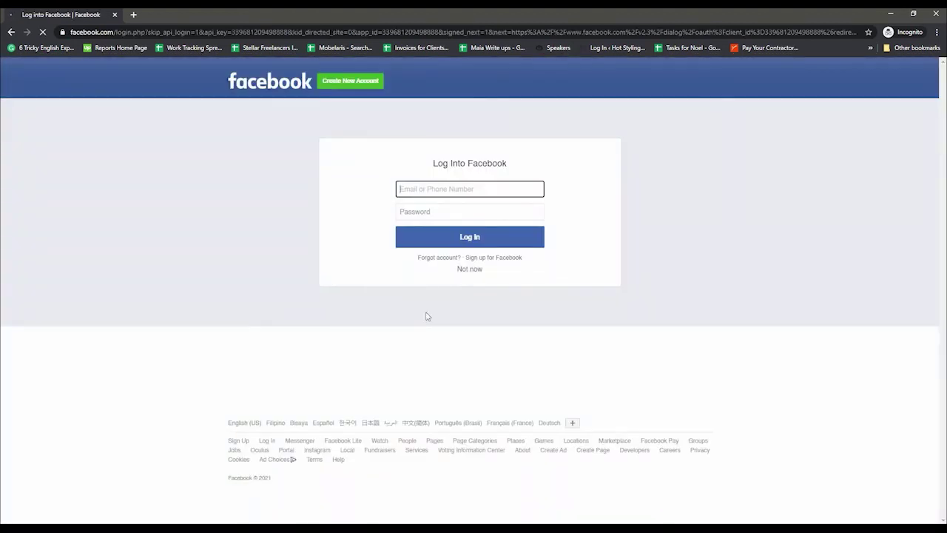
{"action": "left_click", "coordinate": [464, 191]}
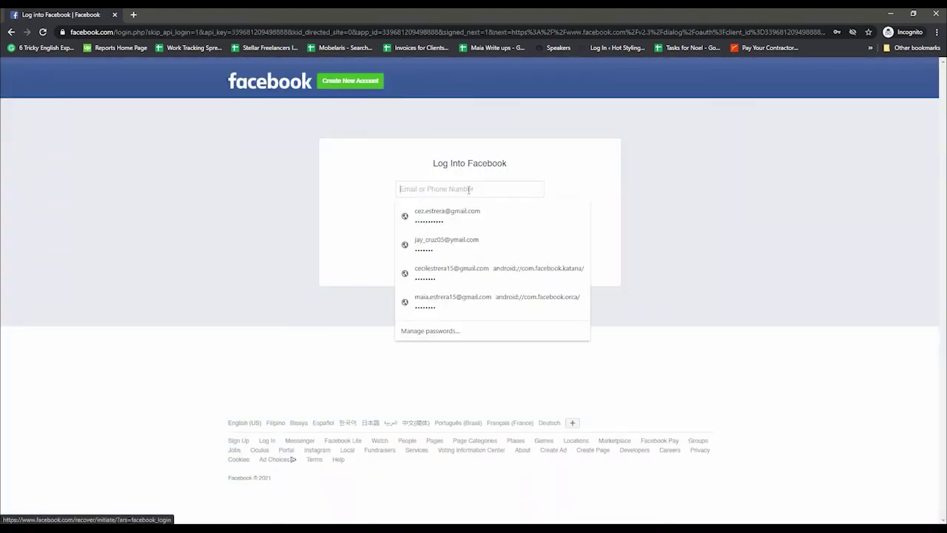
{"action": "left_click", "coordinate": [470, 250]}
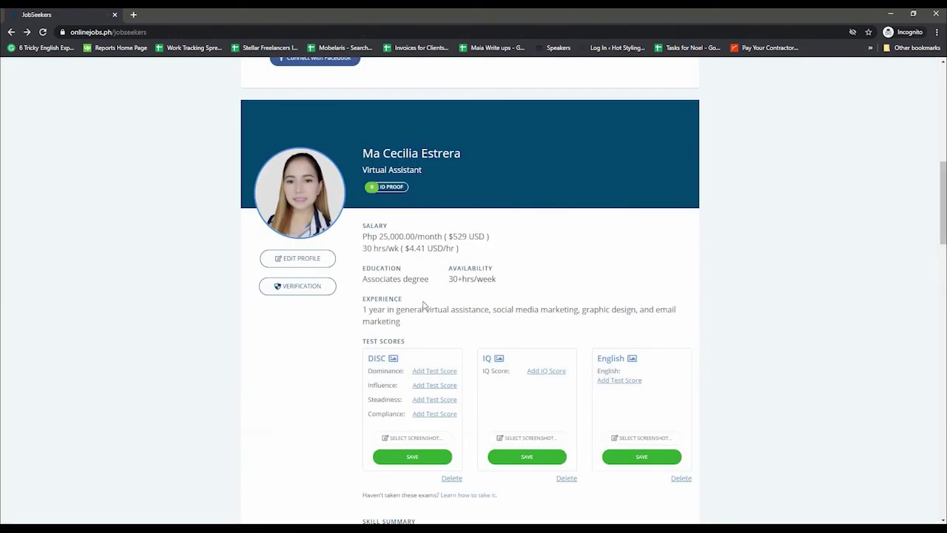
{"action": "scroll", "coordinate": [423, 304], "scroll_direction": "down", "scroll_amount": 2}
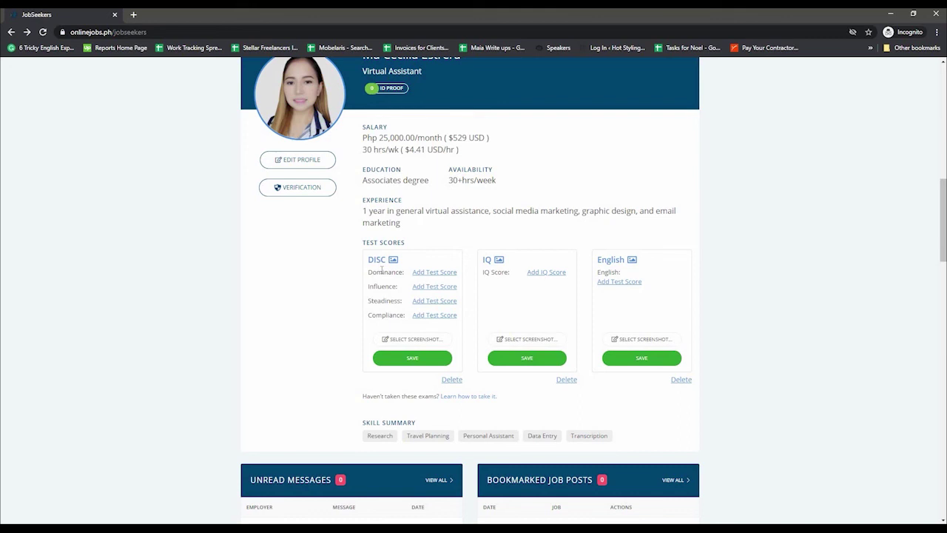
Step: Attach the 'english test result.PNG' screenshot to the English test card
{"action": "left_click", "coordinate": [528, 338]}
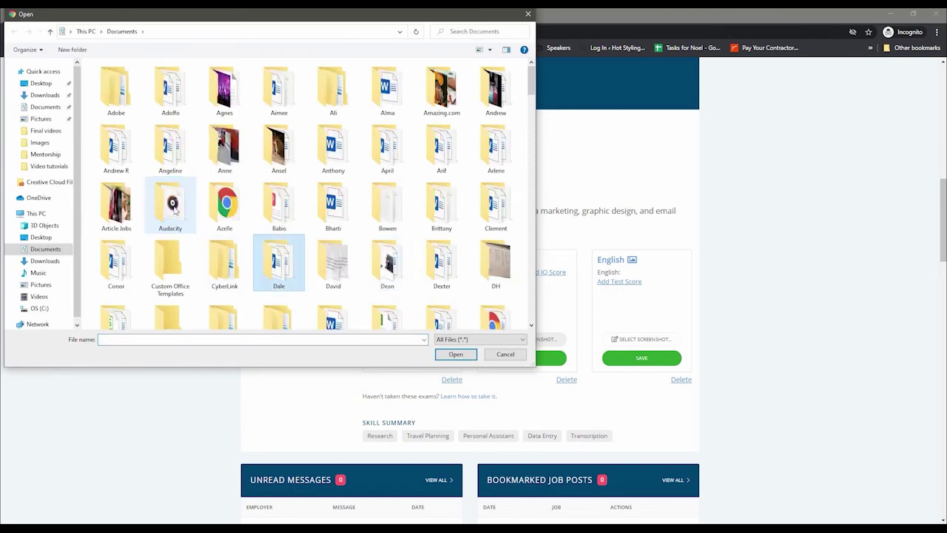
{"action": "scroll", "coordinate": [386, 202], "scroll_direction": "down", "scroll_amount": 4}
{"action": "scroll", "coordinate": [385, 202], "scroll_direction": "down", "scroll_amount": 10}
{"action": "left_click", "coordinate": [274, 82]}
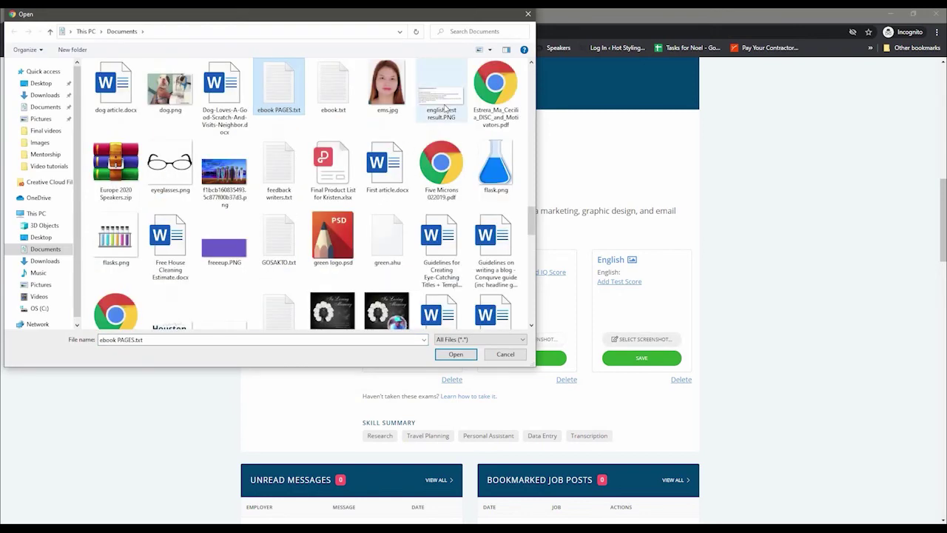
{"action": "key", "text": "Return"}
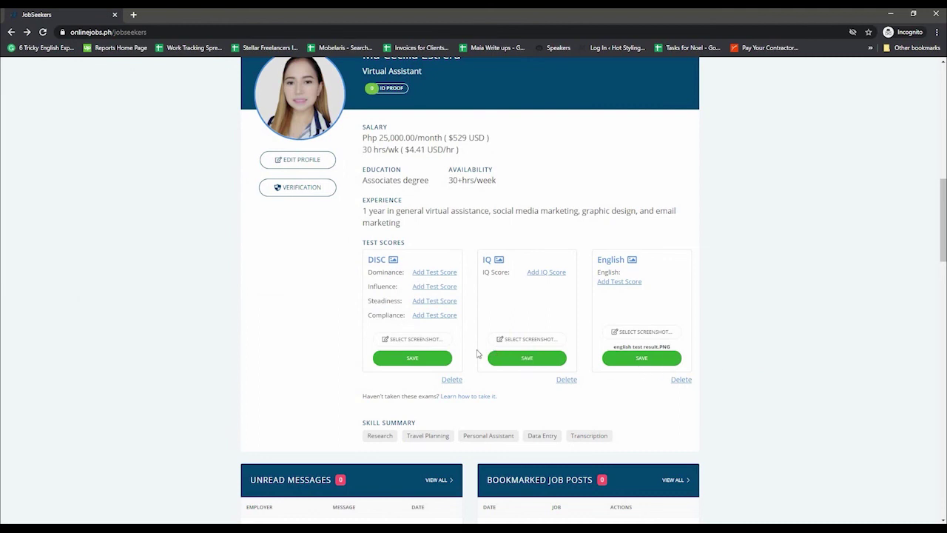
{"action": "left_click", "coordinate": [526, 339]}
{"action": "left_click", "coordinate": [584, 69]}
Step: Set the English score to C2 (Advanced/Mastery) and save it
{"action": "left_click", "coordinate": [610, 287]}
{"action": "left_click", "coordinate": [629, 291]}
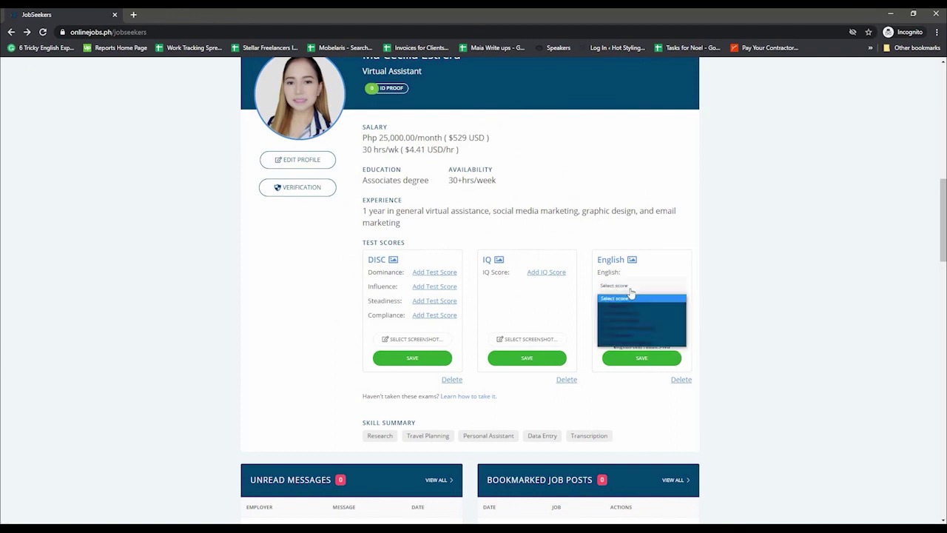
{"action": "left_click", "coordinate": [633, 344]}
{"action": "left_click", "coordinate": [639, 365]}
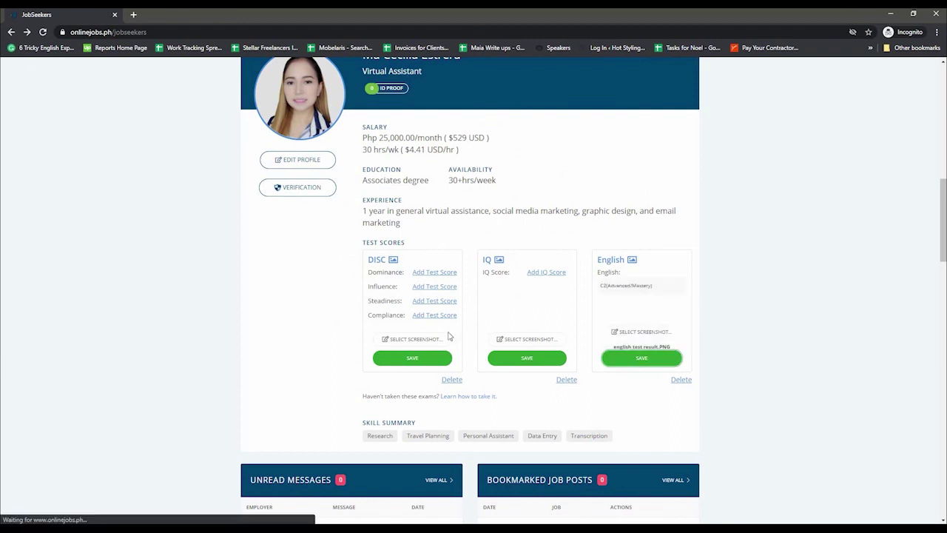
Step: Go to the JOB BOARD from the top navigation
{"action": "left_click", "coordinate": [551, 81]}
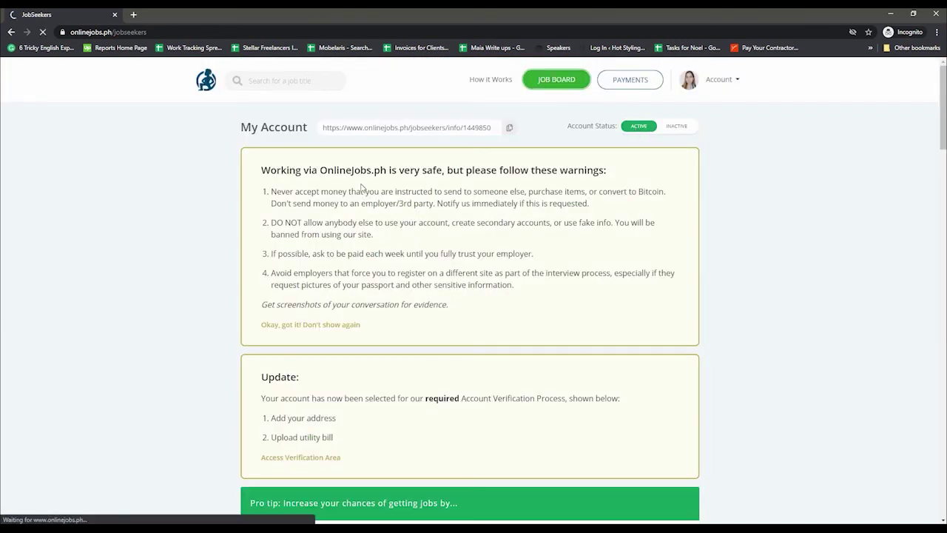